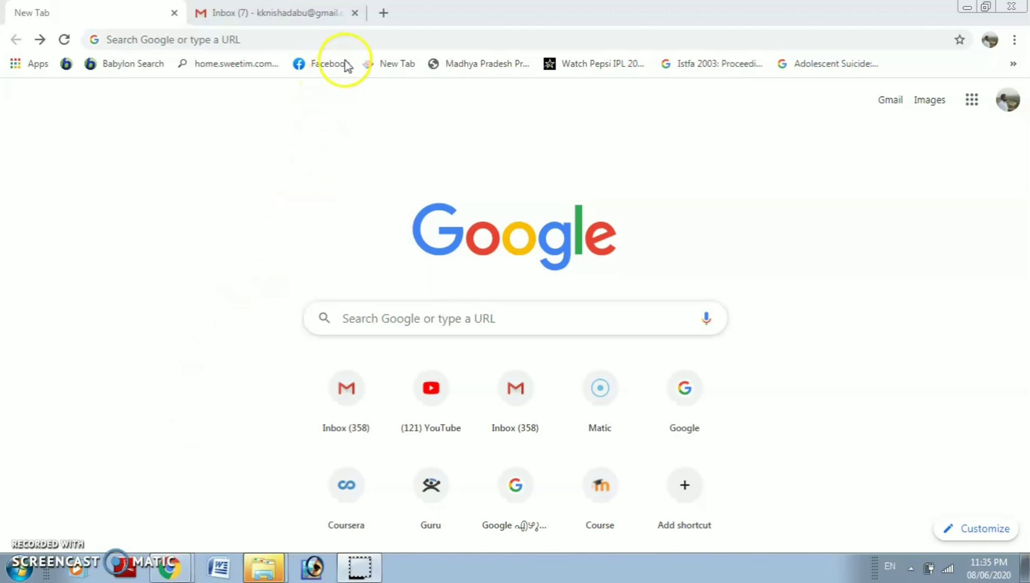
# Search for google forms, go to the personal Google Forms home page and create a blank form
pyautogui.click(348, 40)
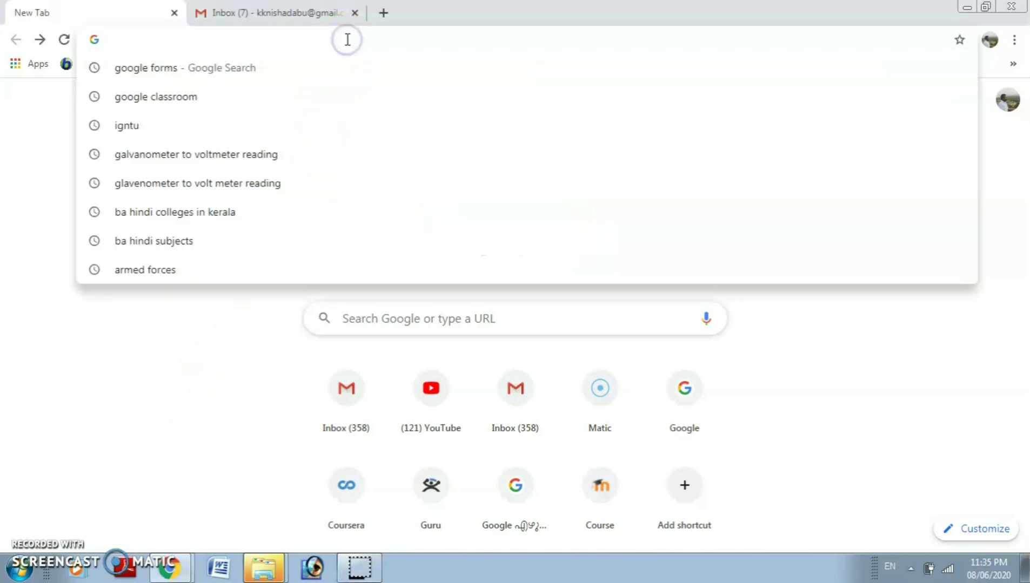
pyautogui.press('Down')
pyautogui.press('Return')
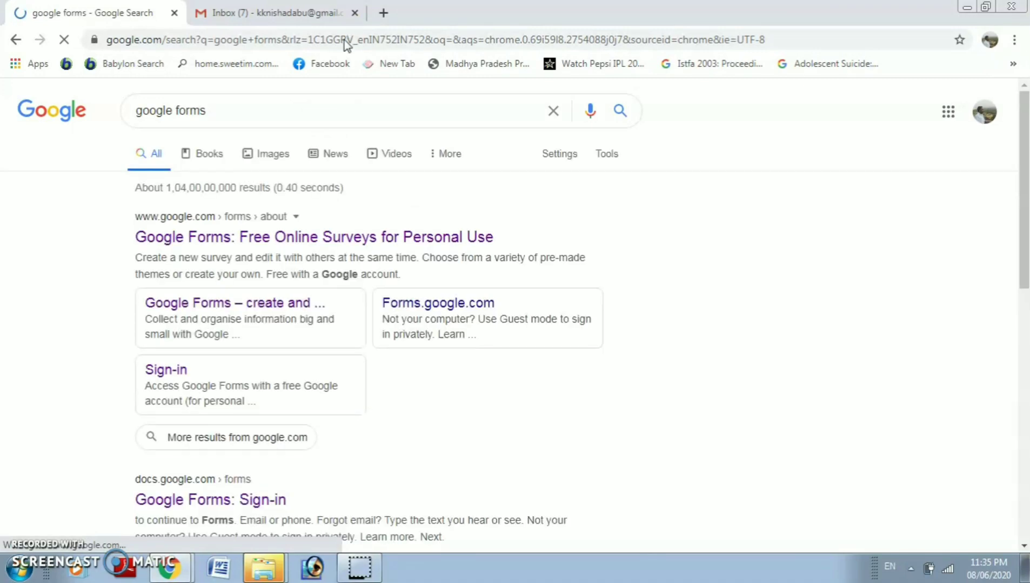
pyautogui.click(211, 246)
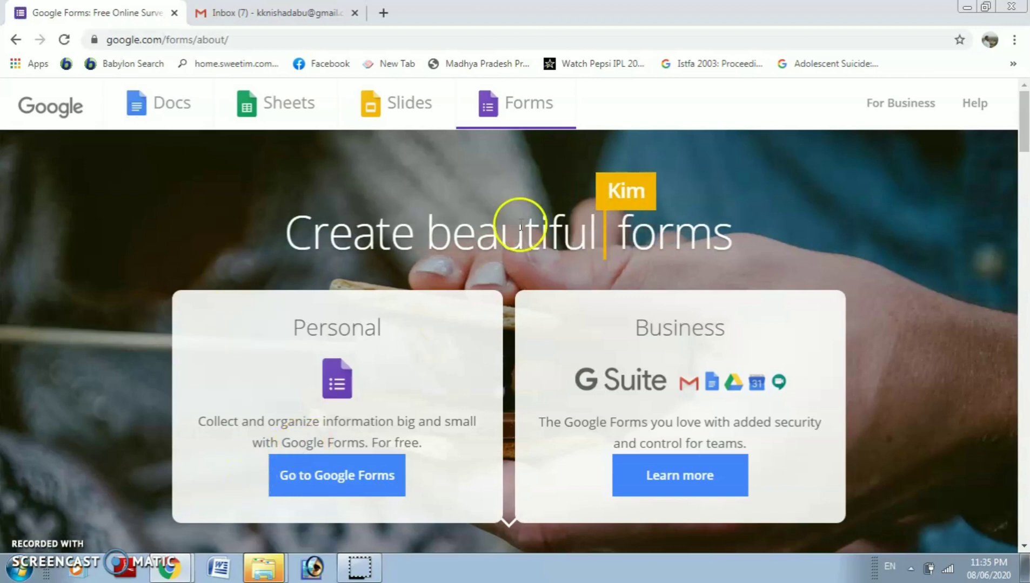
pyautogui.click(341, 478)
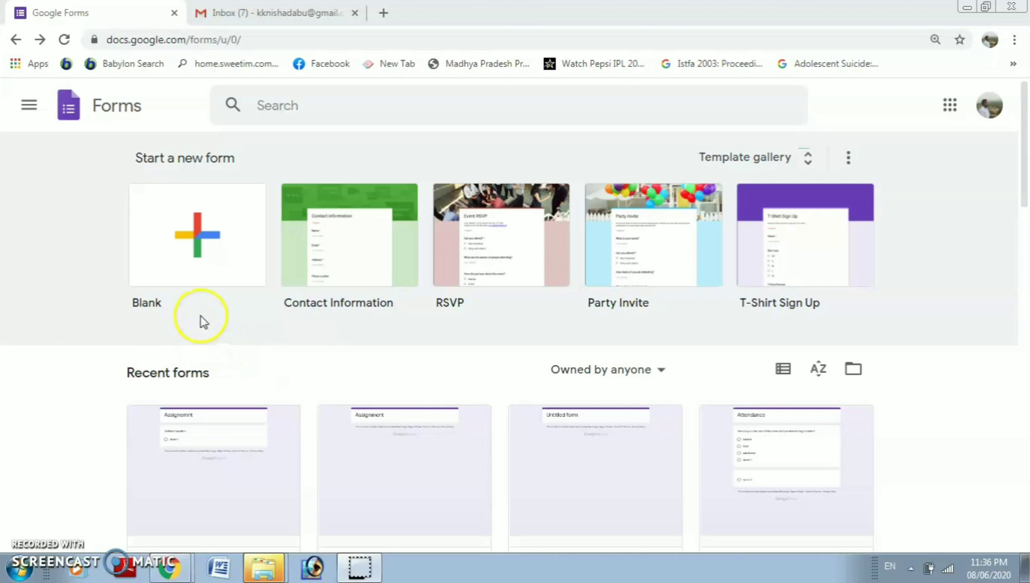
pyautogui.click(198, 244)
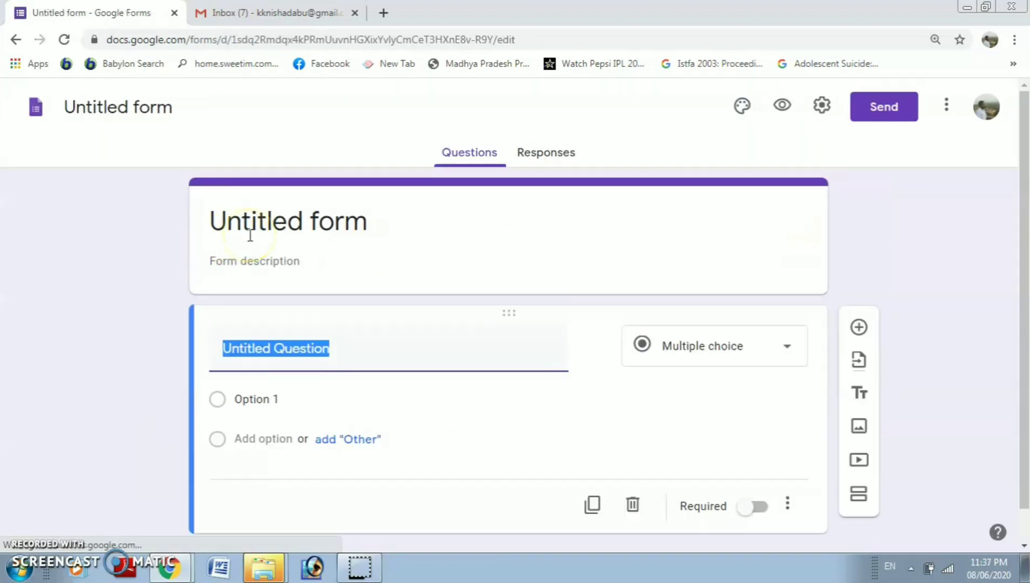
# Title the form "Assignment" and leave its description empty
pyautogui.click(252, 223)
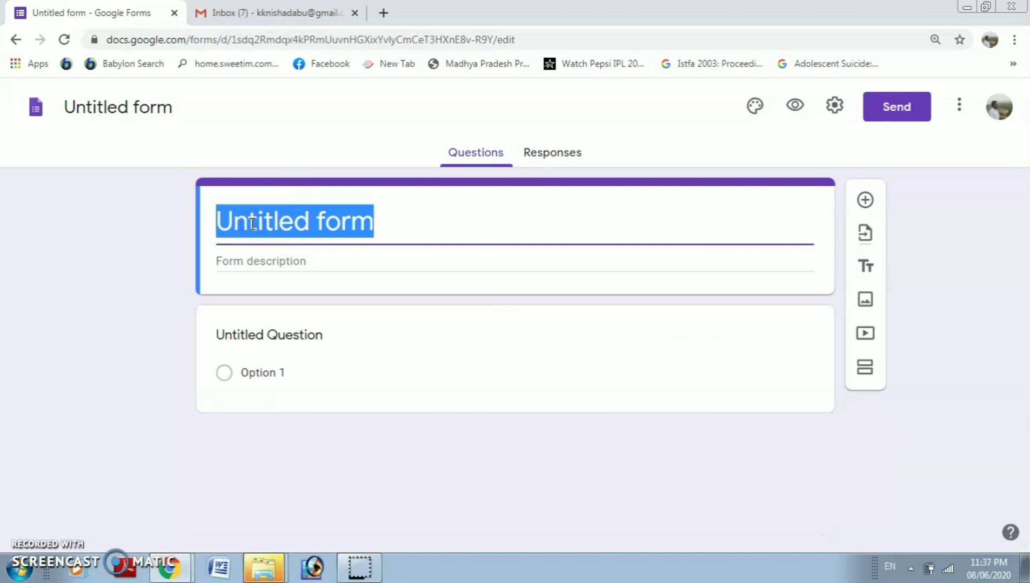
pyautogui.write('A')
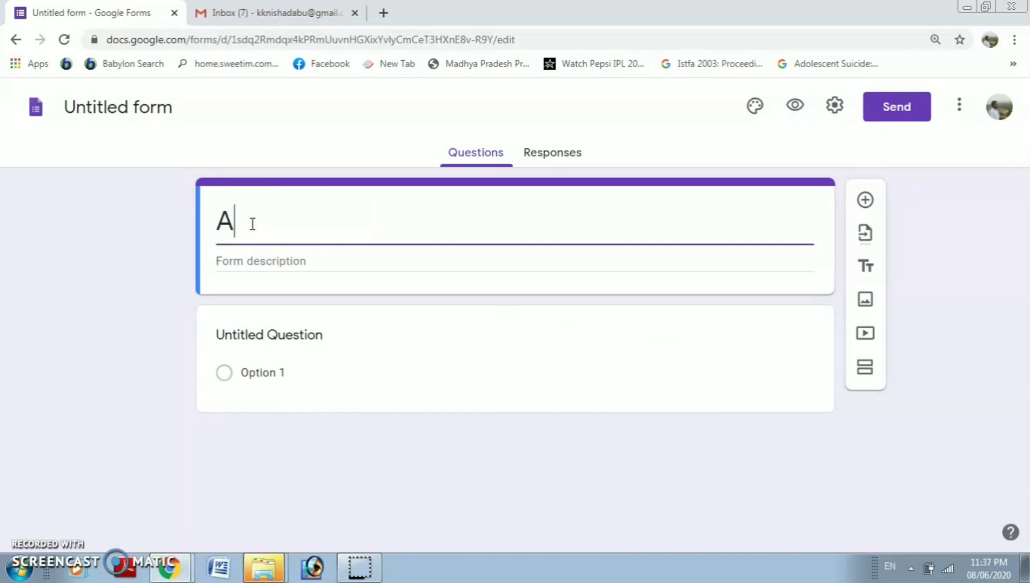
pyautogui.write('ssig')
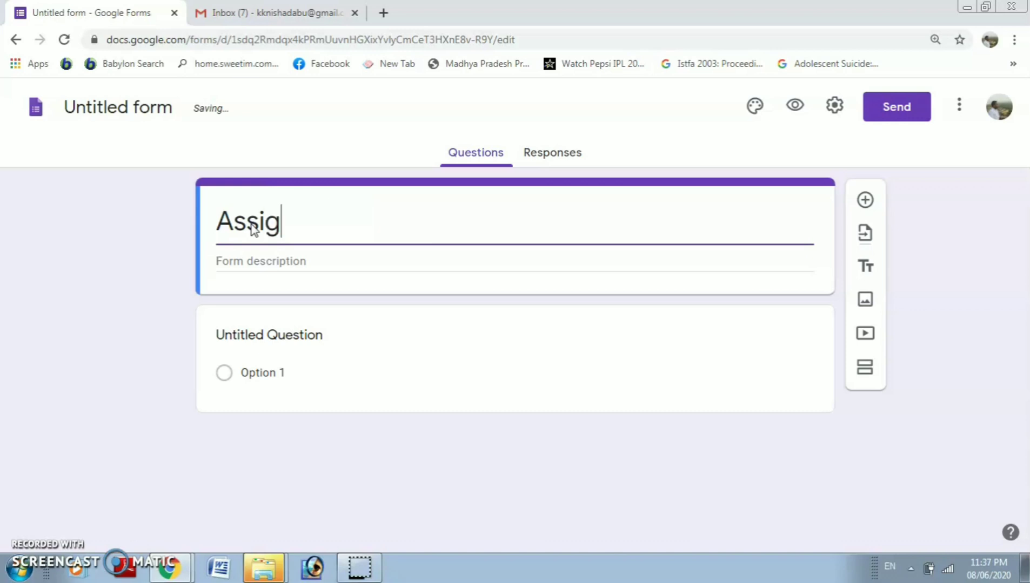
pyautogui.write('nment')
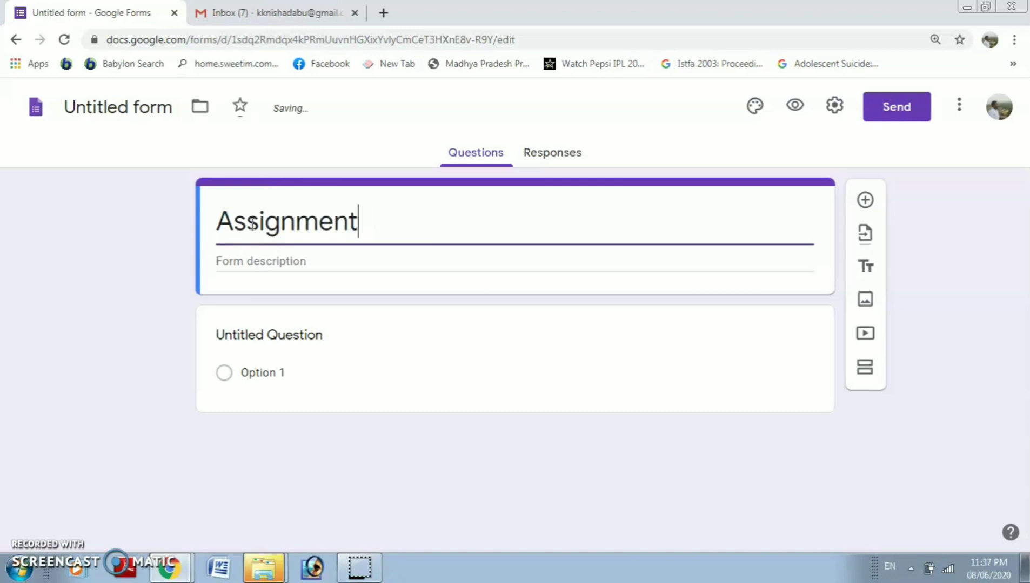
pyautogui.click(271, 260)
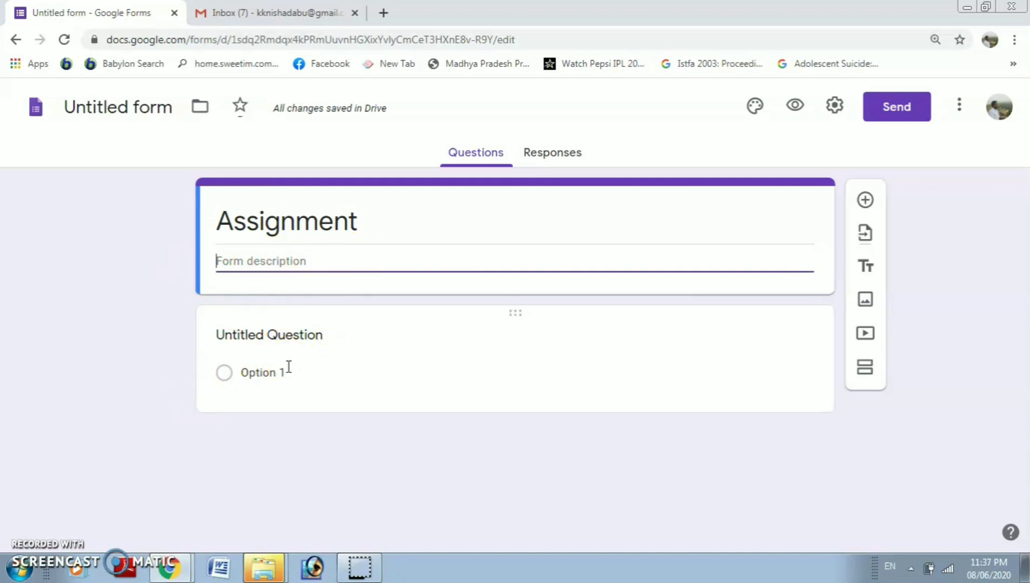
# Set the first question to "Name" with the Short answer type
pyautogui.click(312, 336)
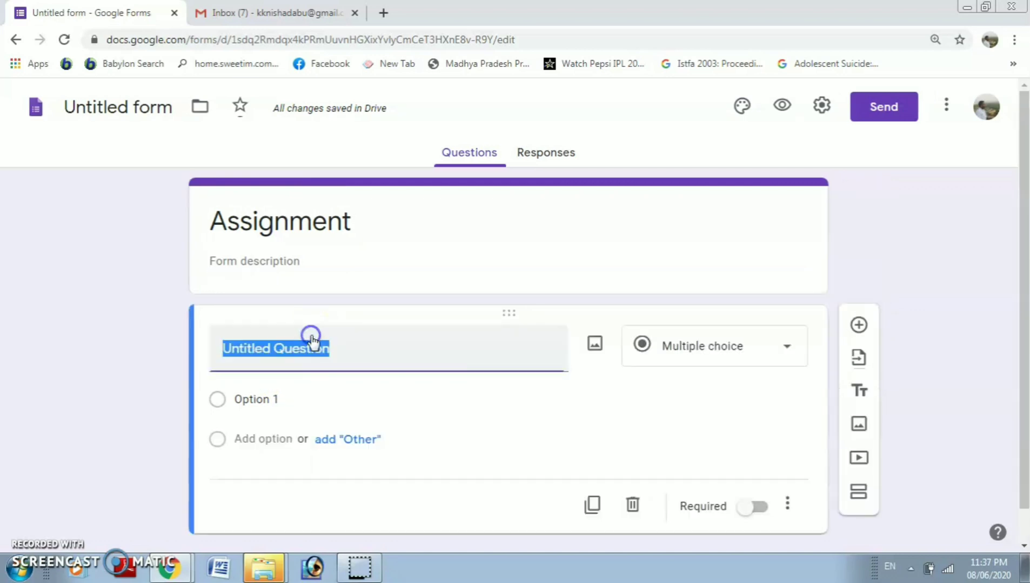
pyautogui.write('N')
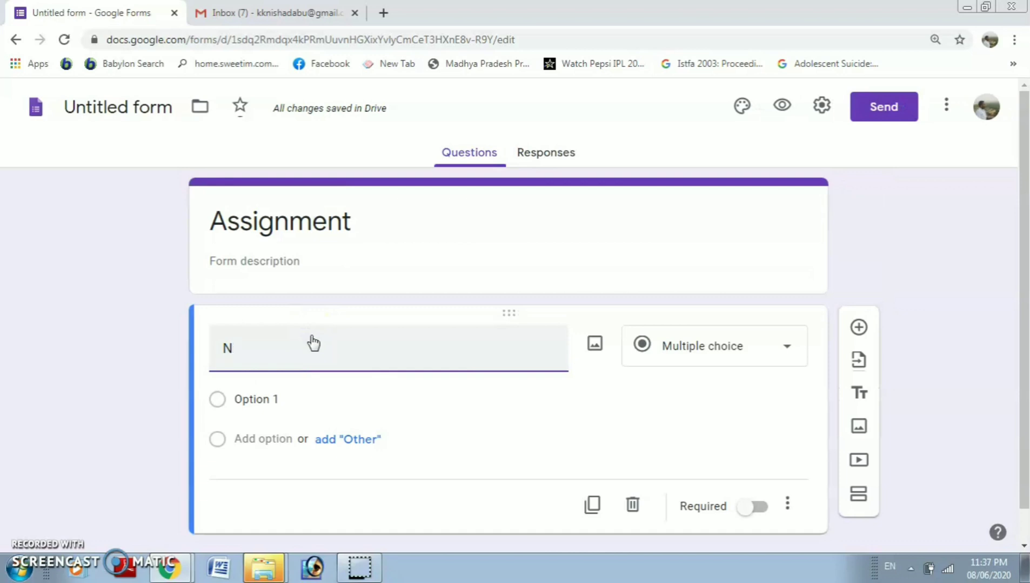
pyautogui.write('ame')
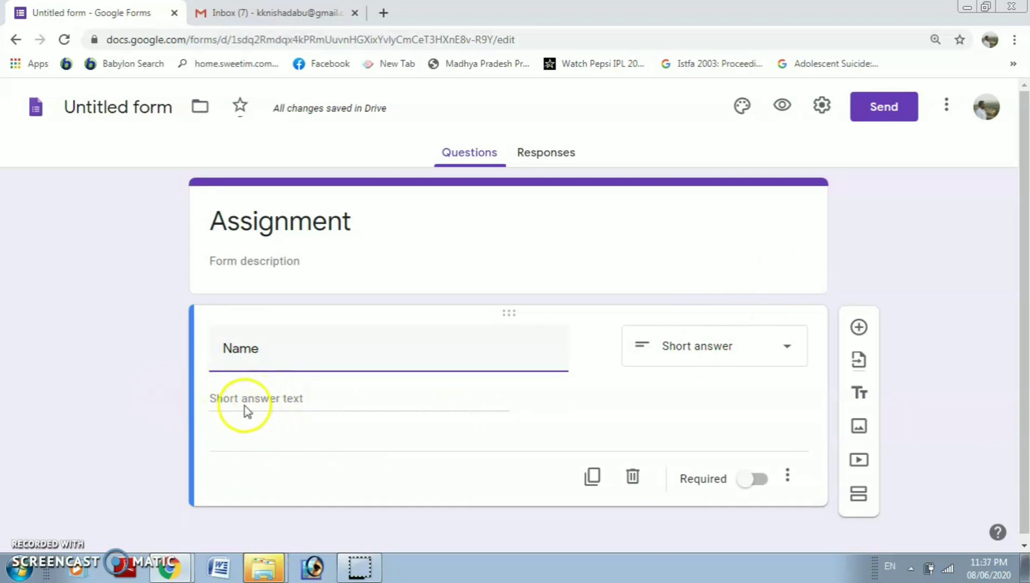
pyautogui.click(791, 349)
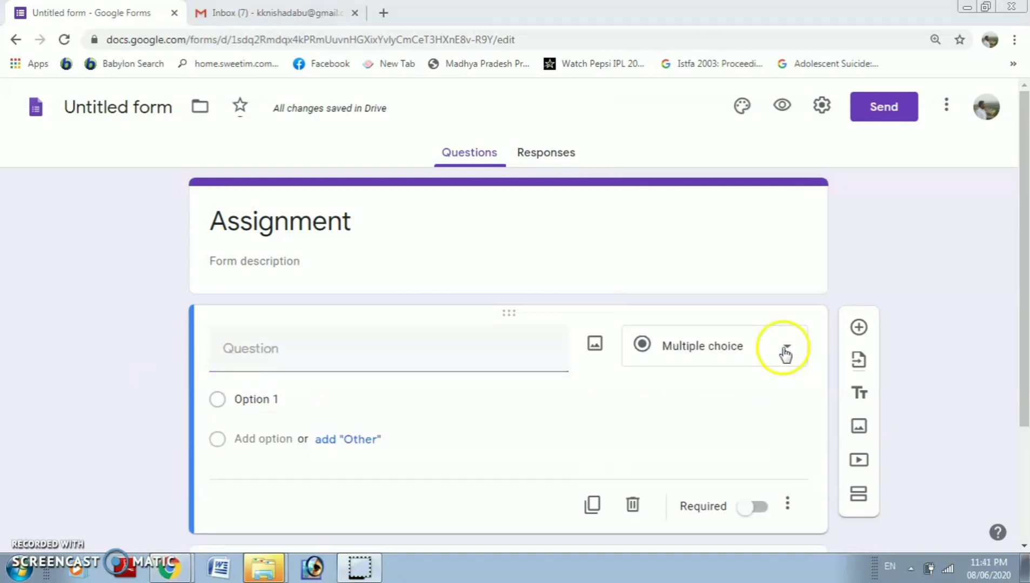
pyautogui.click(785, 352)
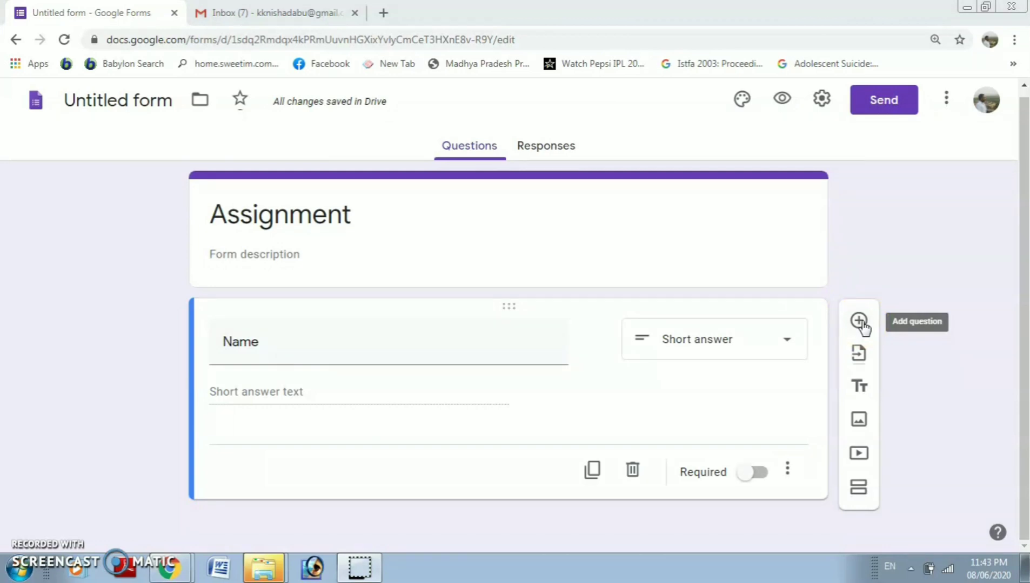
# Add a second question "Write about your village" with the Paragraph answer type
pyautogui.click(860, 323)
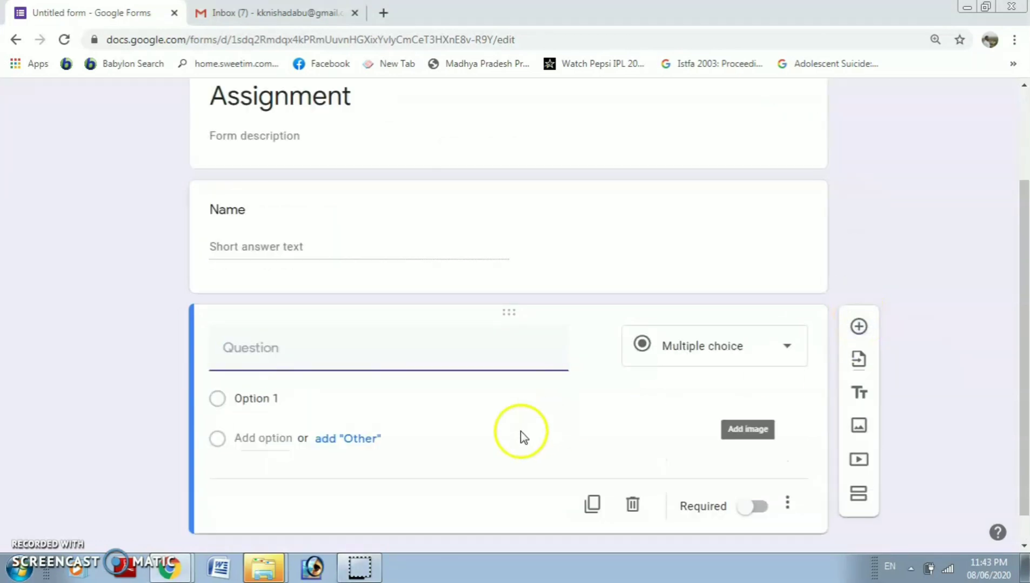
pyautogui.click(351, 325)
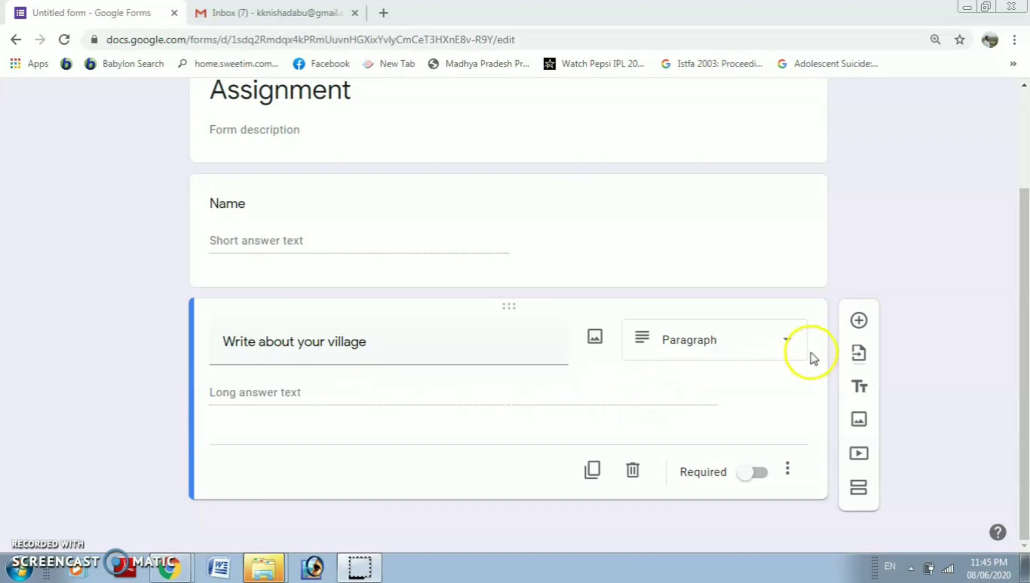
pyautogui.click(788, 346)
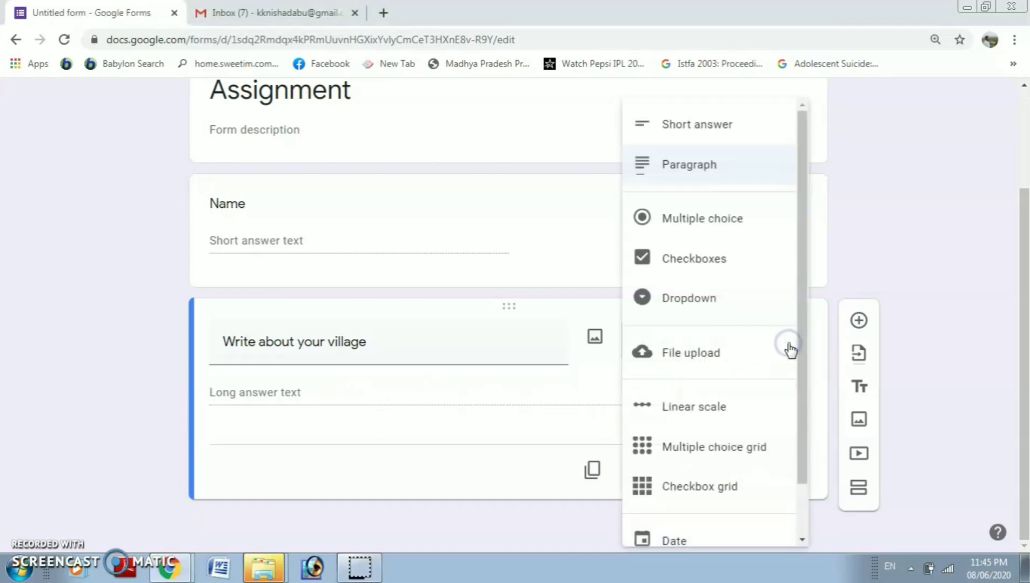
pyautogui.click(746, 176)
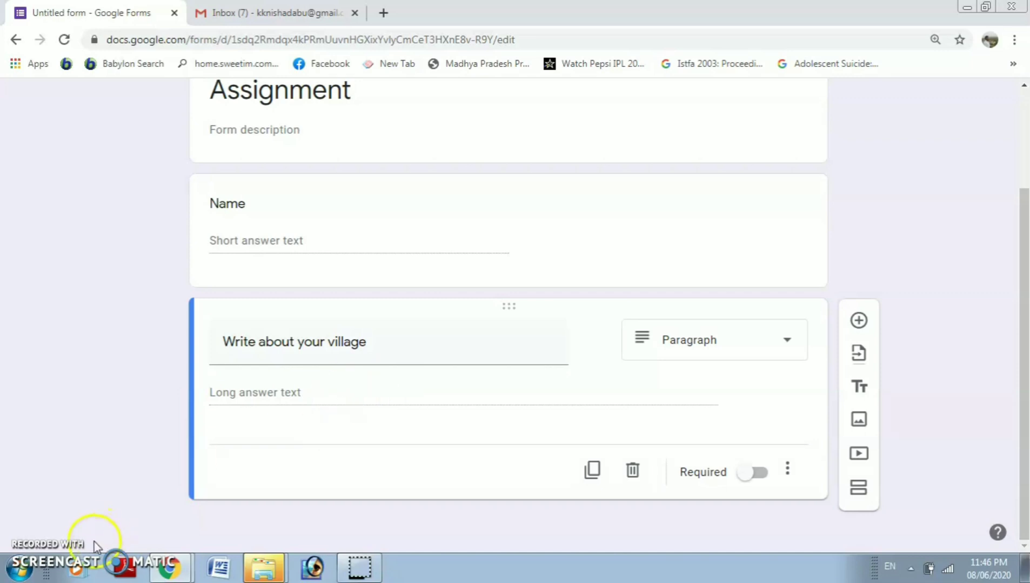
# Add a multiple choice question "Whether you belongs to Kerala" with the options "yes" and "No"
pyautogui.click(858, 321)
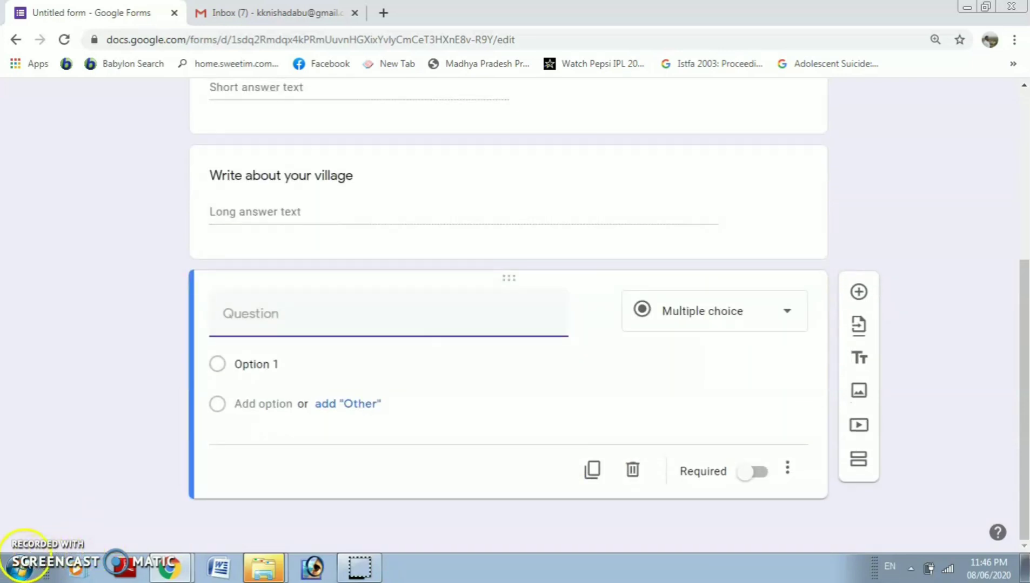
pyautogui.write('Whether you belongs to Kerala')
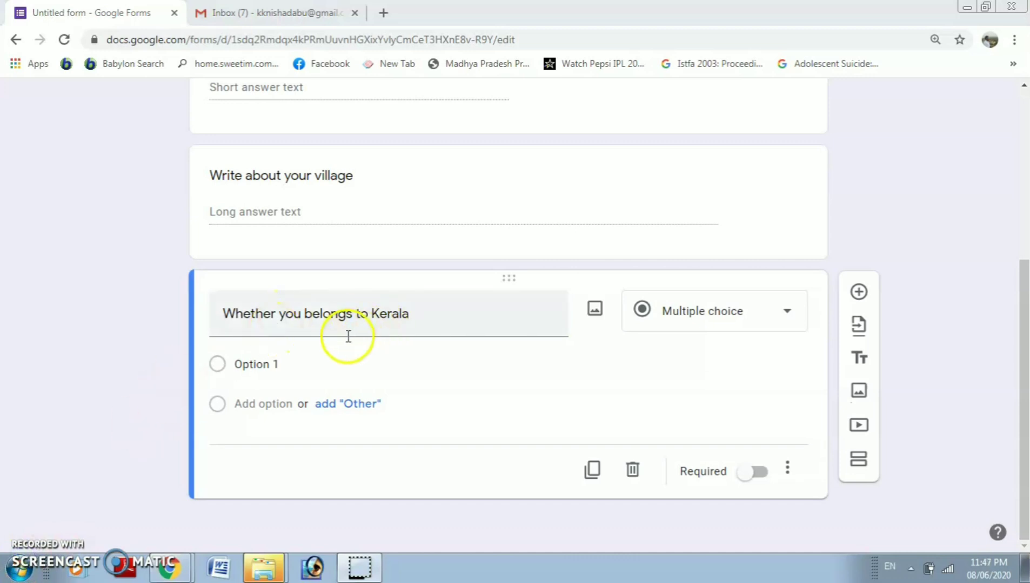
pyautogui.click(295, 358)
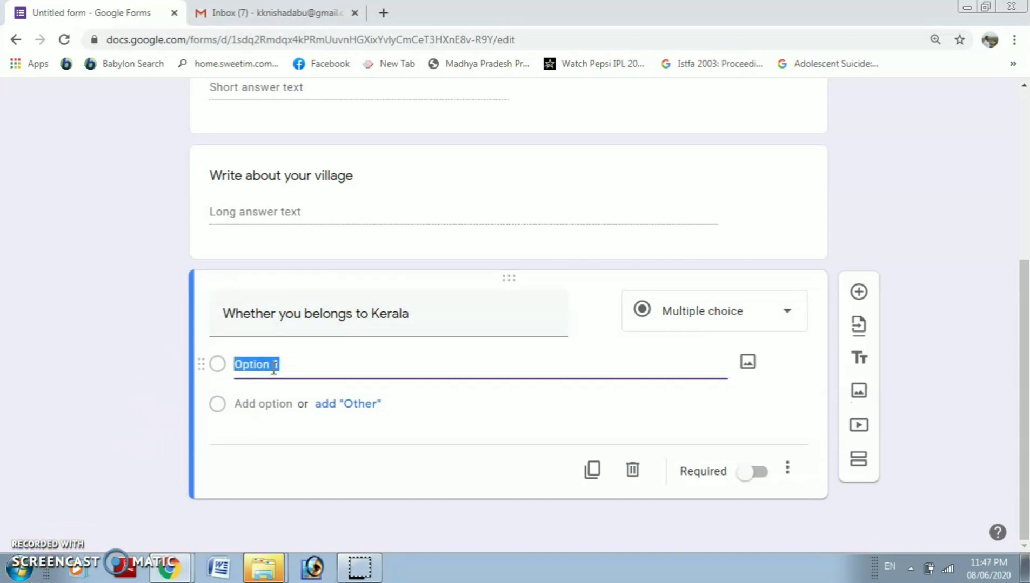
pyautogui.write('yes')
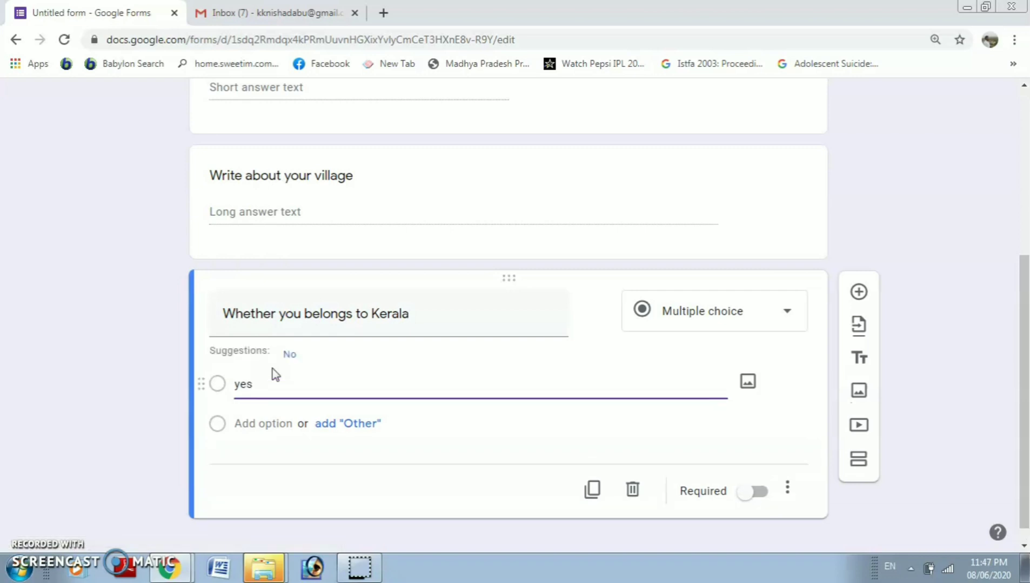
pyautogui.click(272, 424)
pyautogui.write('NO')
pyautogui.press('BackSpace')
pyautogui.write('o')
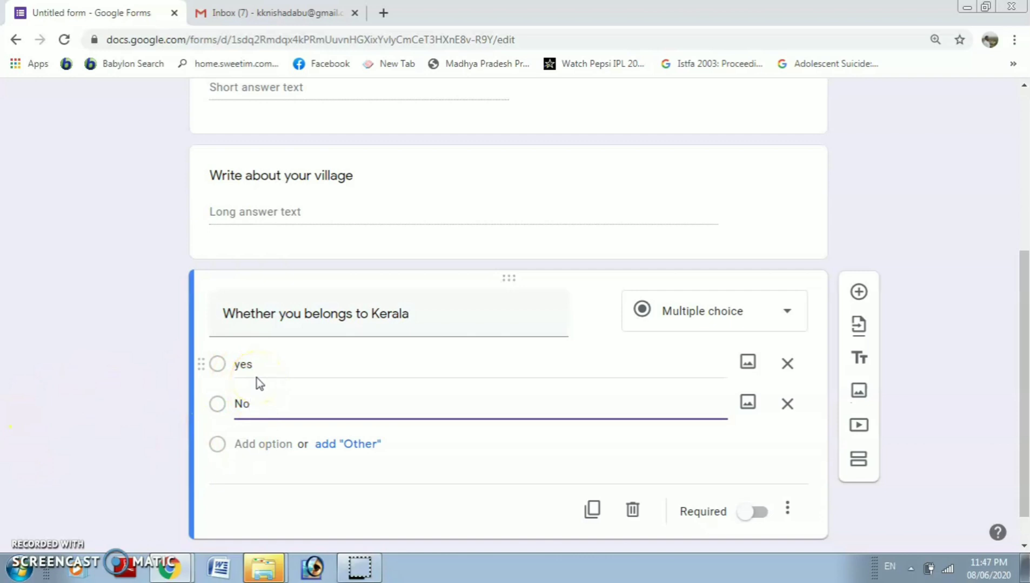
# Add a third option to the Kerala question and remove it again
pyautogui.click(262, 445)
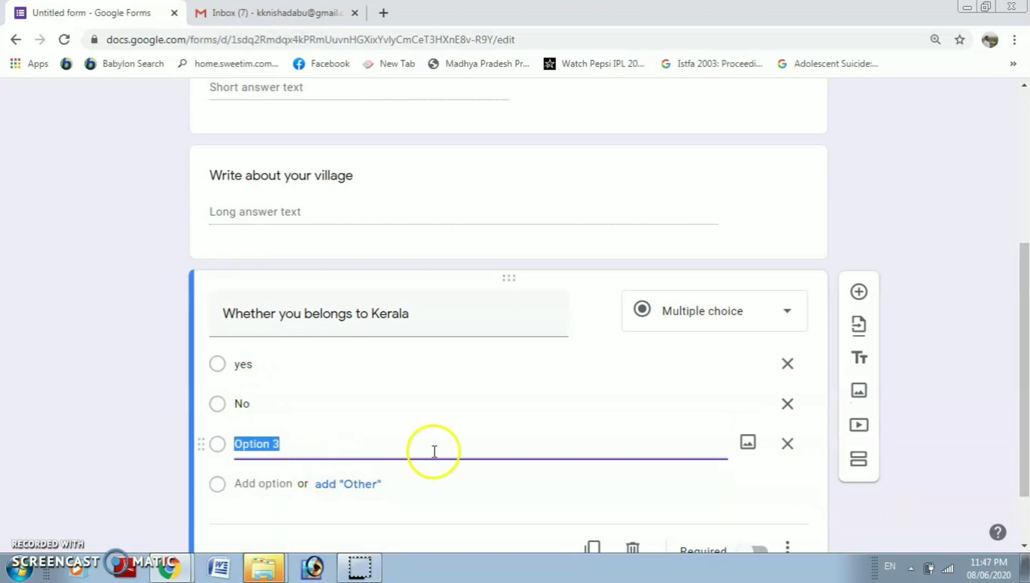
pyautogui.click(787, 444)
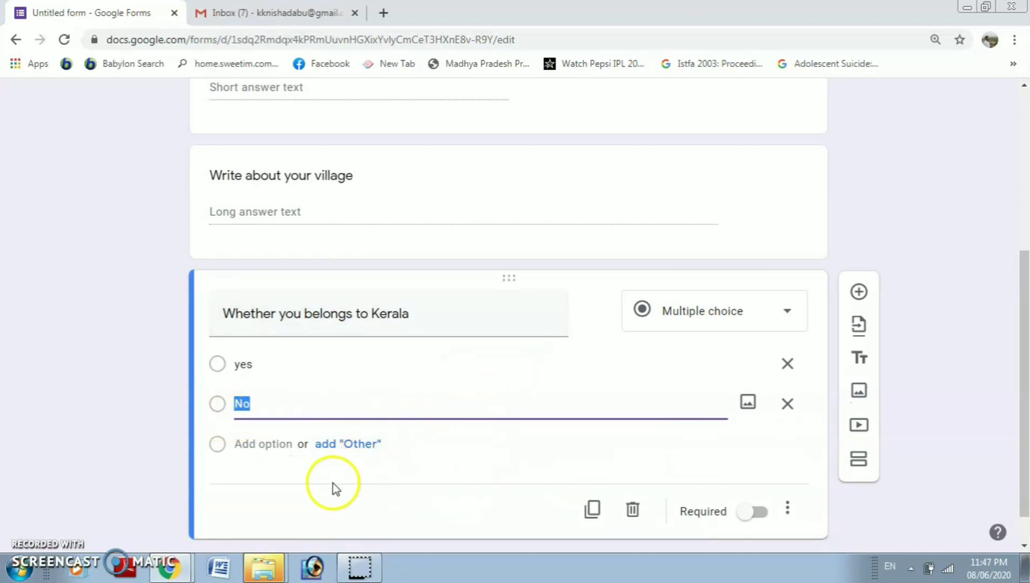
pyautogui.click(172, 448)
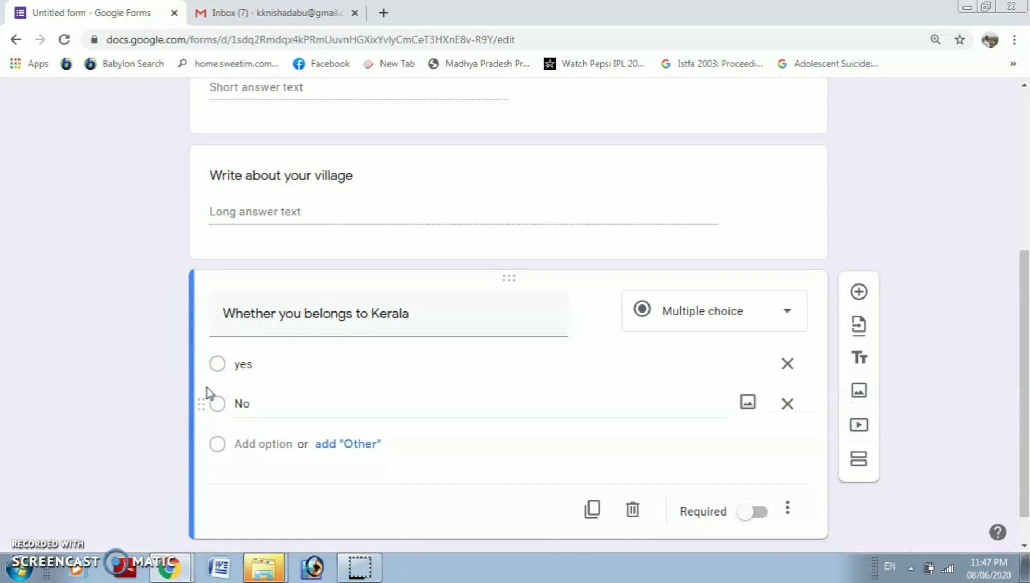
pyautogui.click(188, 403)
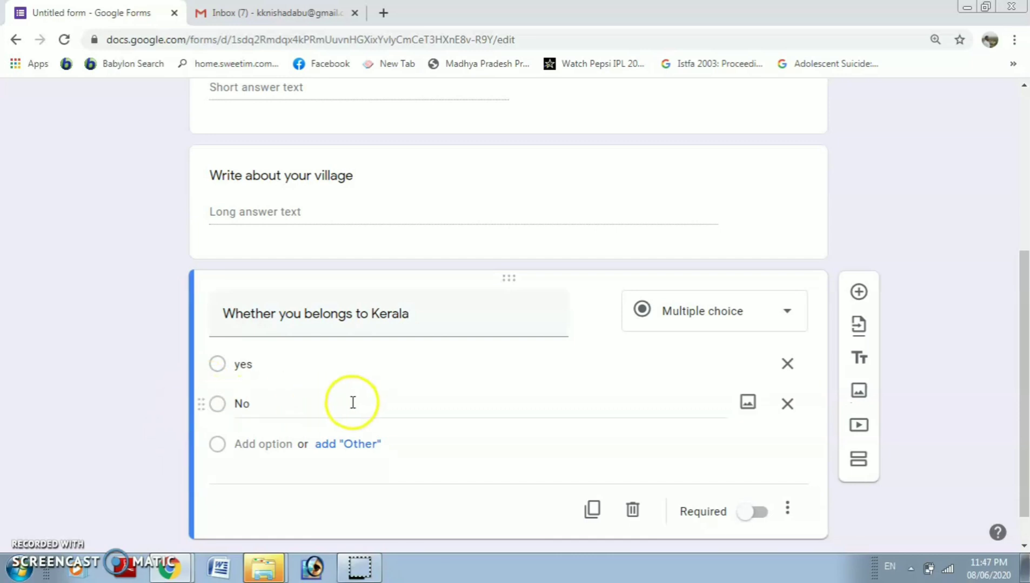
# Add a fourth question "Your Qualification" and set its answer type to Checkboxes
pyautogui.scroll(-1, 352, 402)
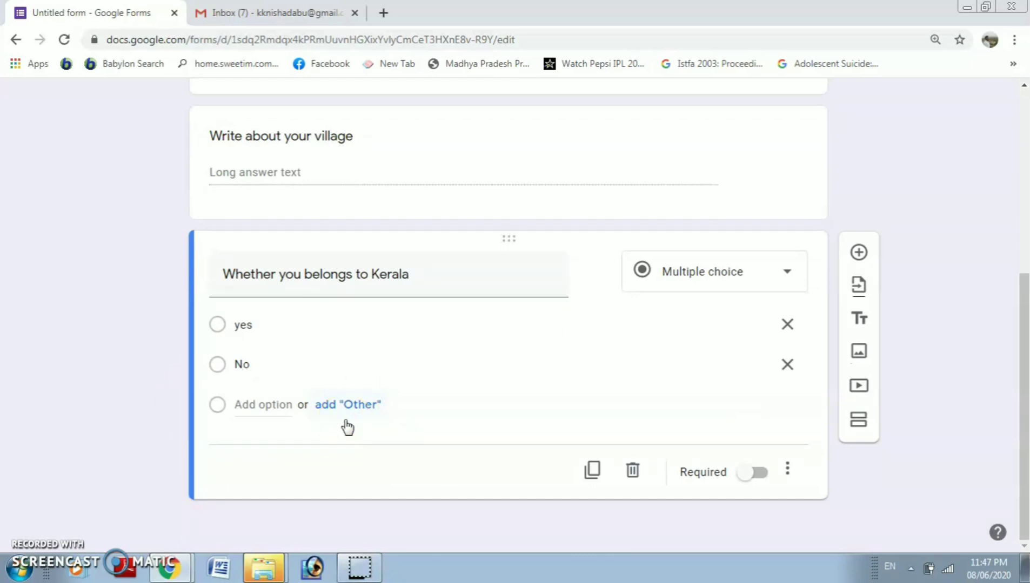
pyautogui.click(337, 427)
pyautogui.click(858, 252)
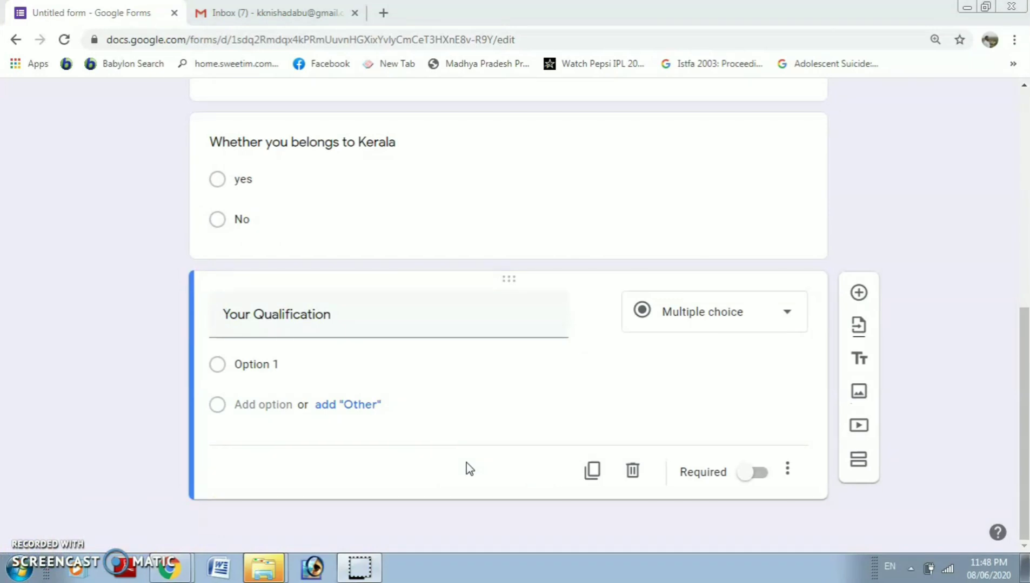
pyautogui.click(401, 428)
pyautogui.click(778, 315)
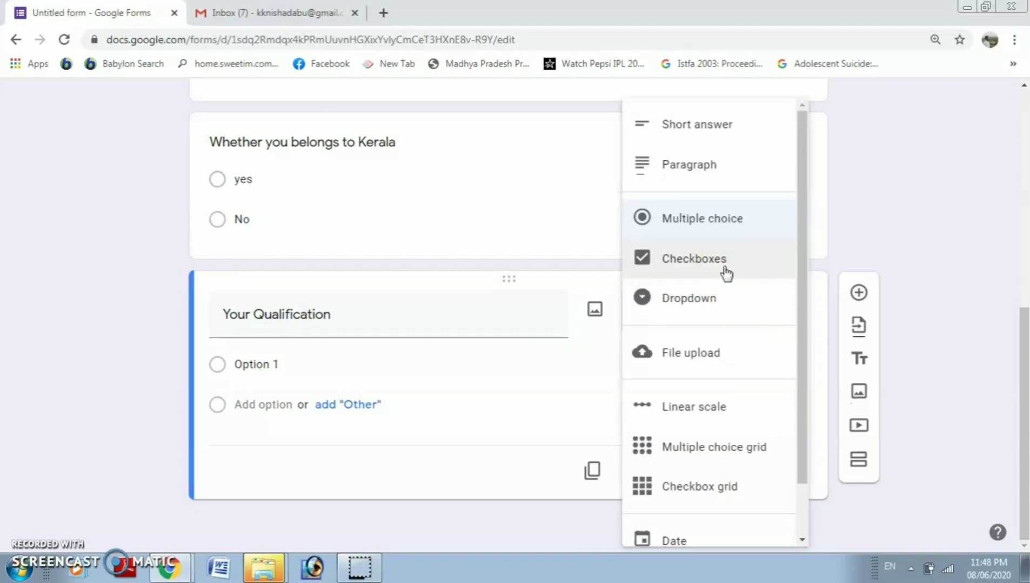
pyautogui.click(725, 271)
# Enter "Bachelor" and "Masters" as the checkbox options of the qualification question
pyautogui.click(367, 364)
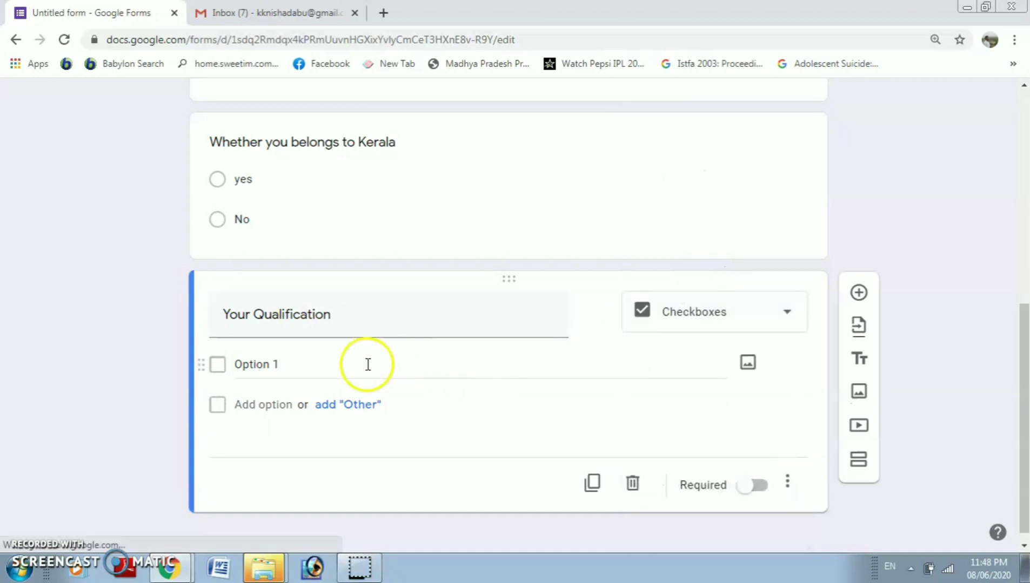
pyautogui.click(325, 372)
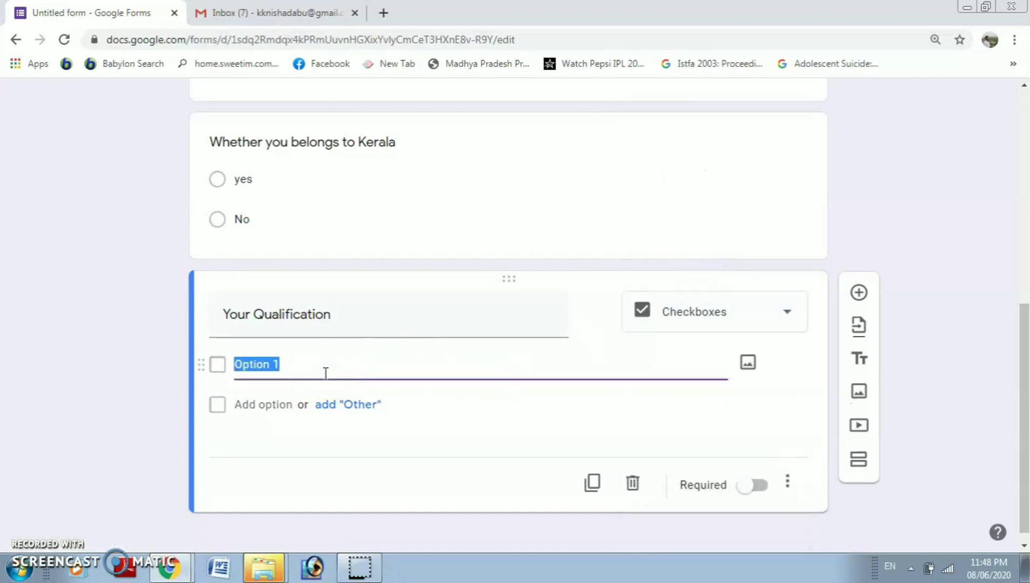
pyautogui.write('Bachelor')
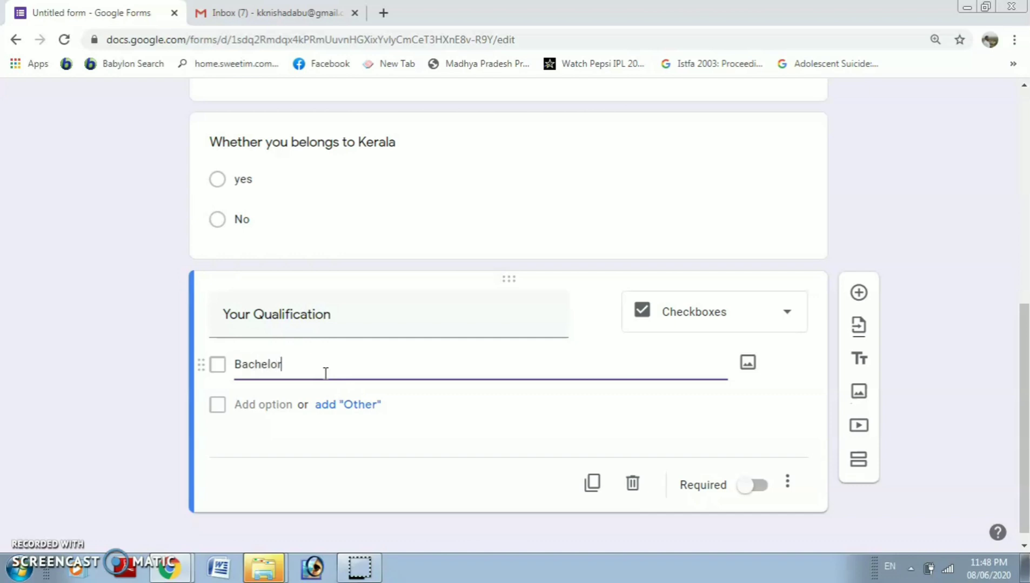
pyautogui.click(280, 404)
pyautogui.write('Masters')
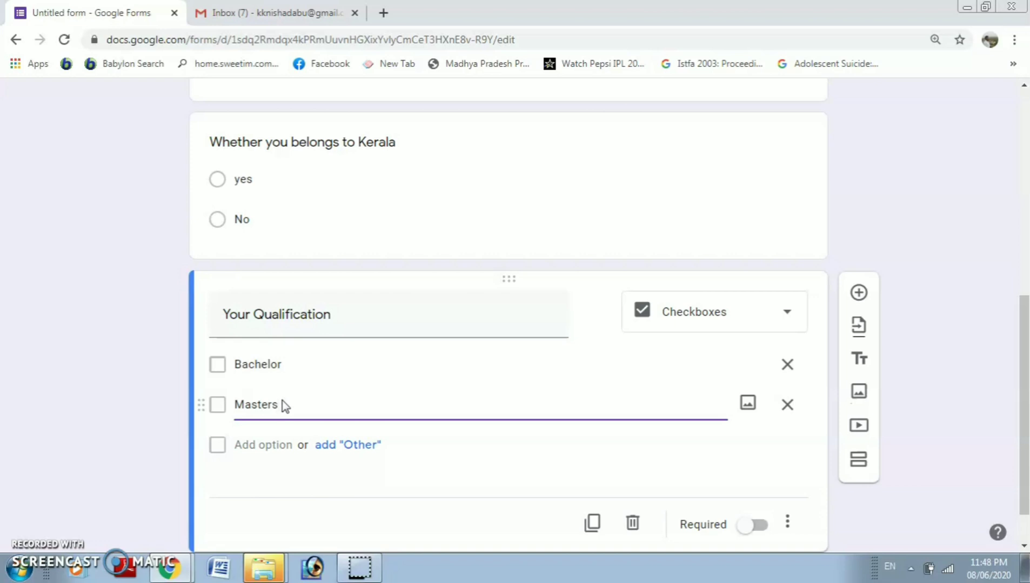
# Add "Doctorate" as the third checkbox option of the "Your Qualification" question
pyautogui.click(276, 445)
pyautogui.write('Do')
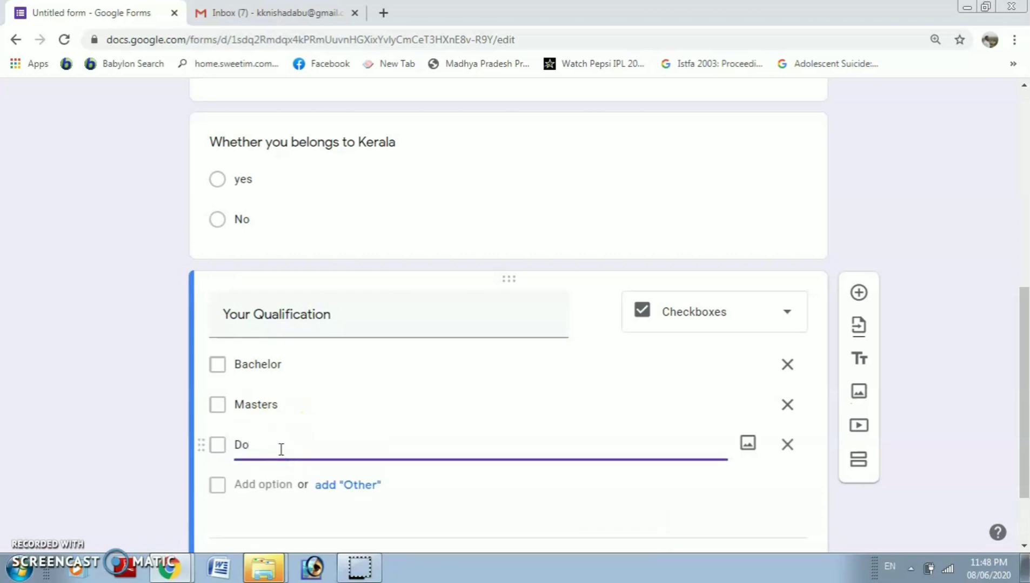
pyautogui.write('ctorate')
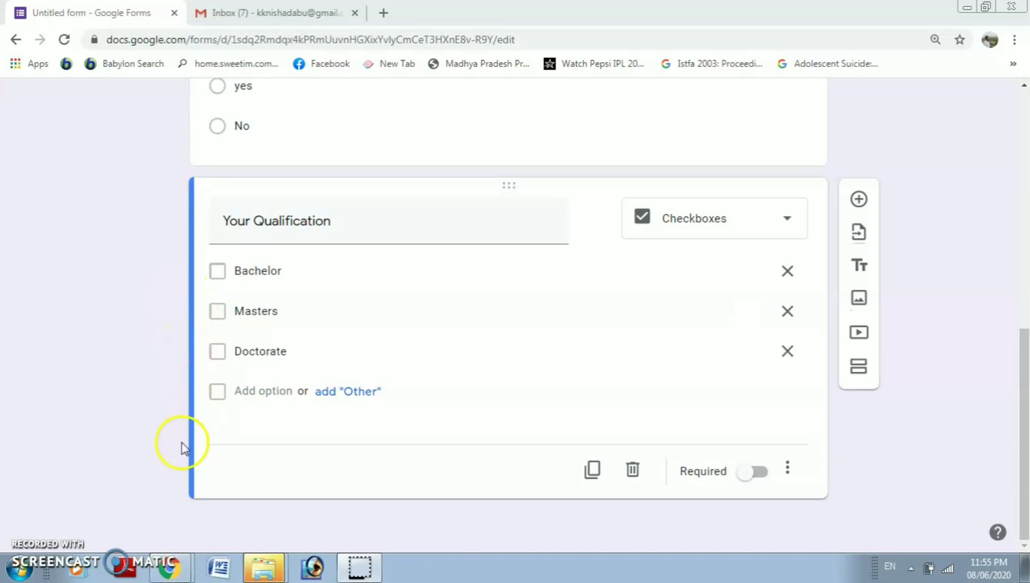
# Add a question titled "Your maximum Qualification" with the Dropdown answer type
pyautogui.click(857, 200)
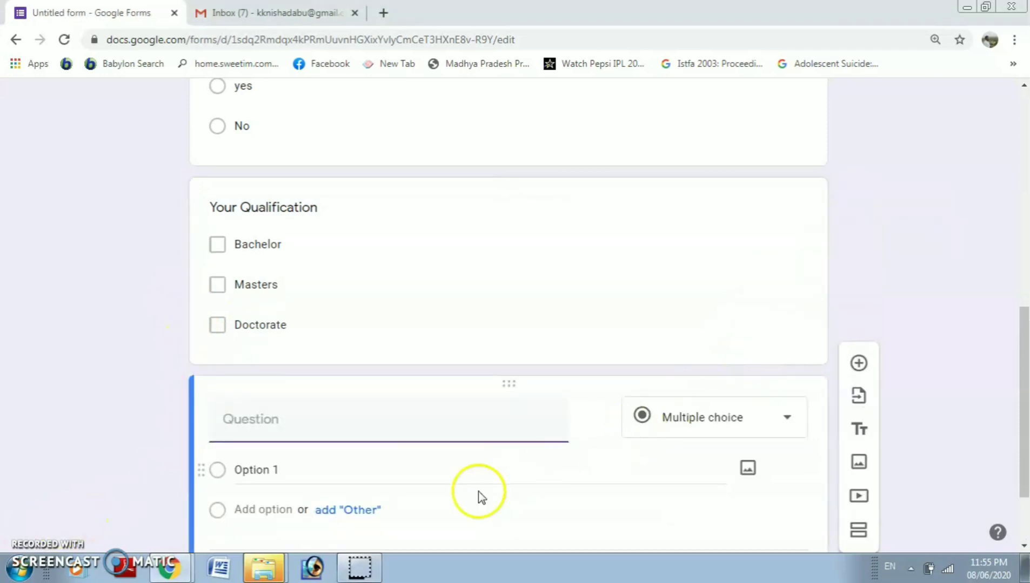
pyautogui.click(729, 410)
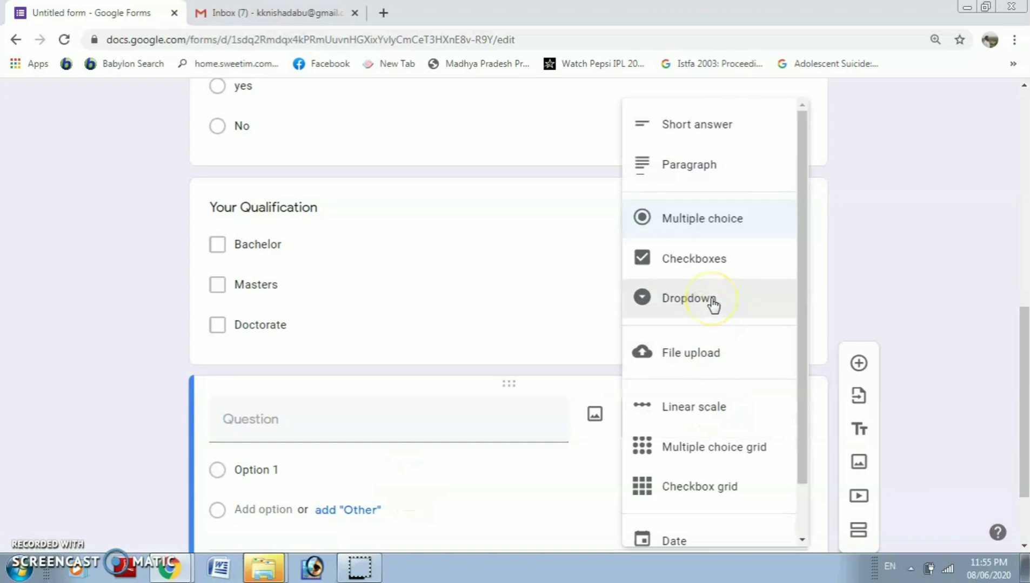
pyautogui.click(713, 303)
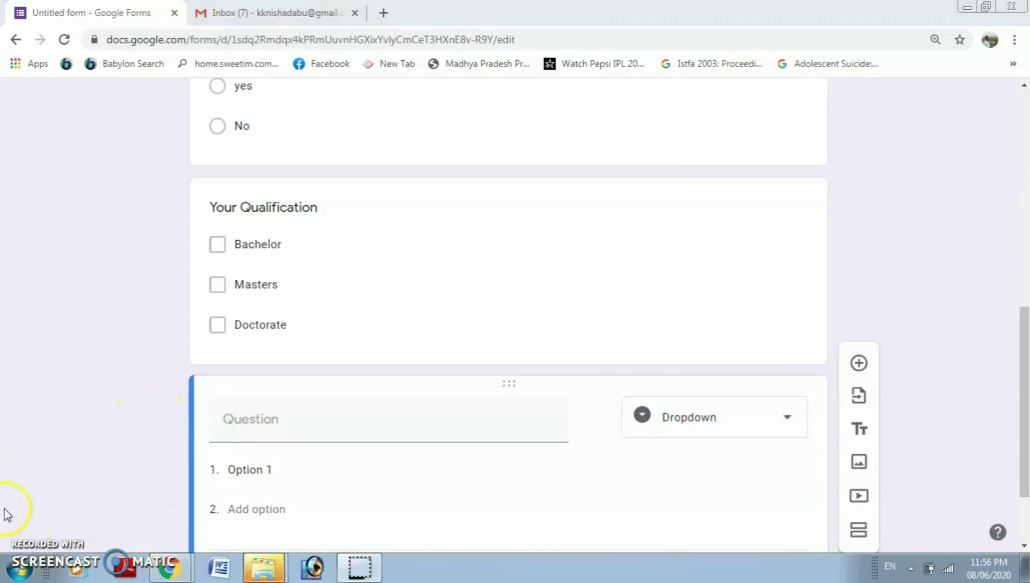
pyautogui.write('Your maximum Qualification')
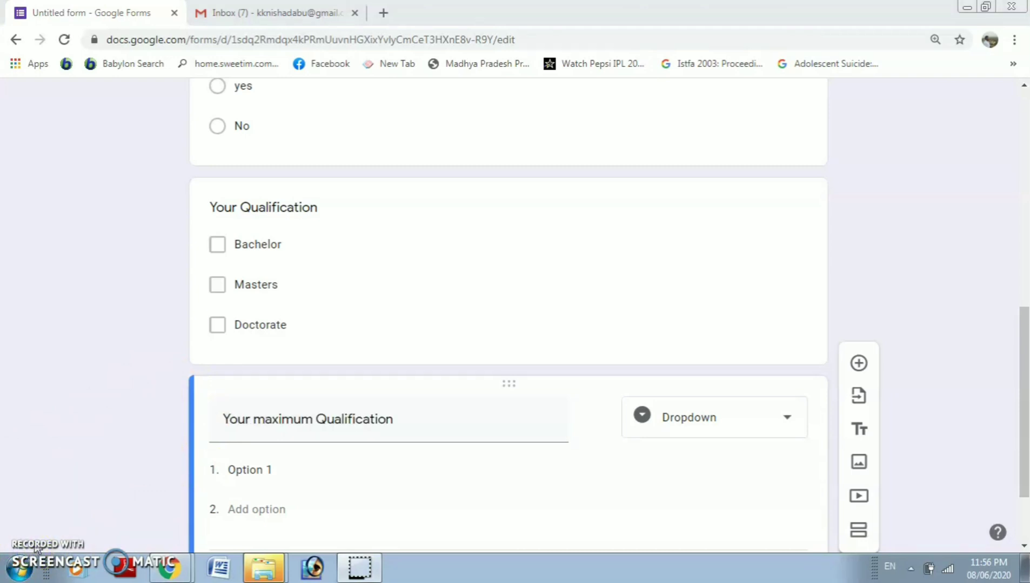
# Enter "Bachelor", "Masters" and "Doctorate" as the dropdown options of the maximum qualification question
pyautogui.click(263, 471)
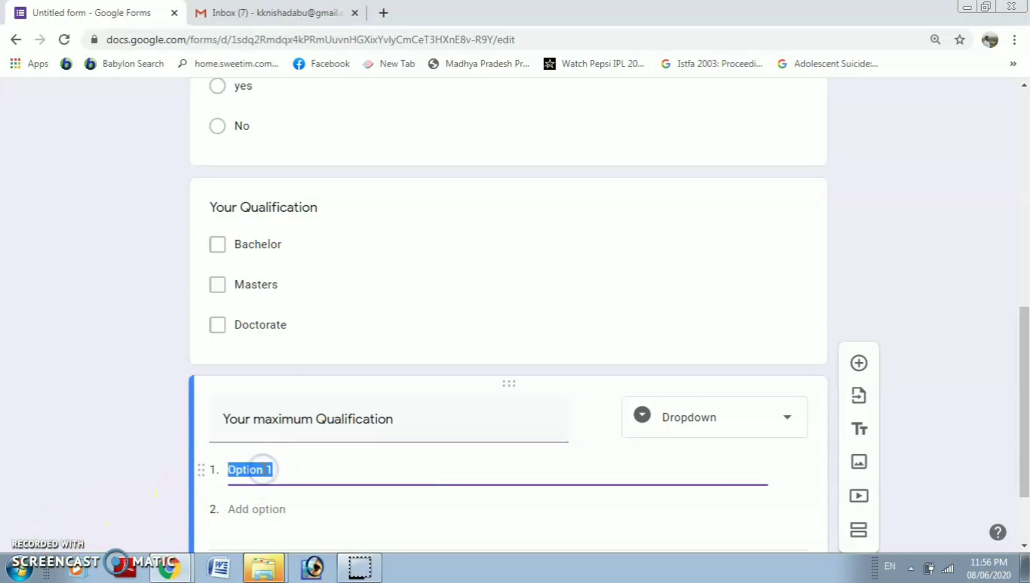
pyautogui.write('Bachelor')
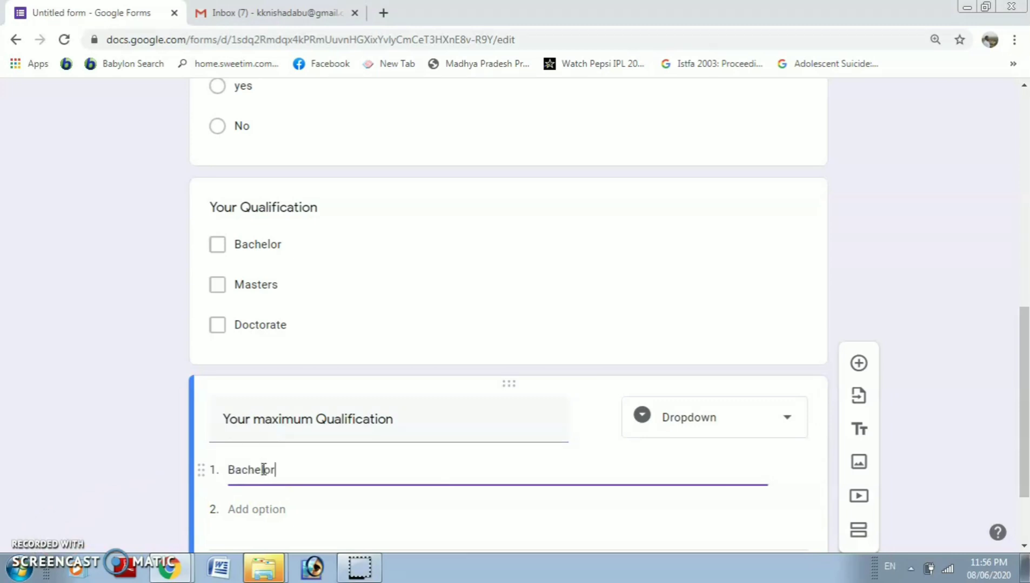
pyautogui.press('Return')
pyautogui.write('Masters')
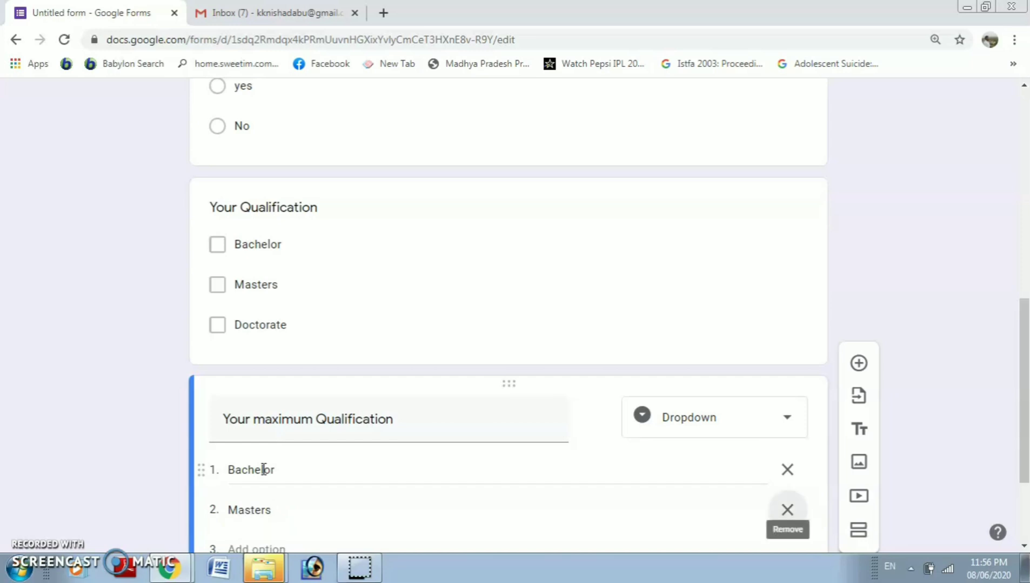
pyautogui.scroll(-3, 292, 505)
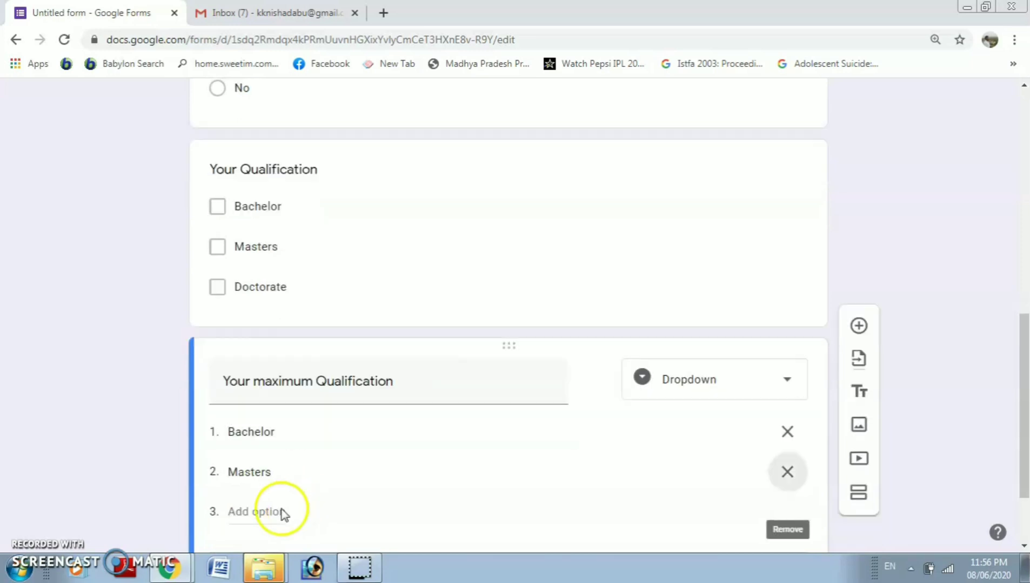
pyautogui.click(264, 403)
pyautogui.write('Doctorate')
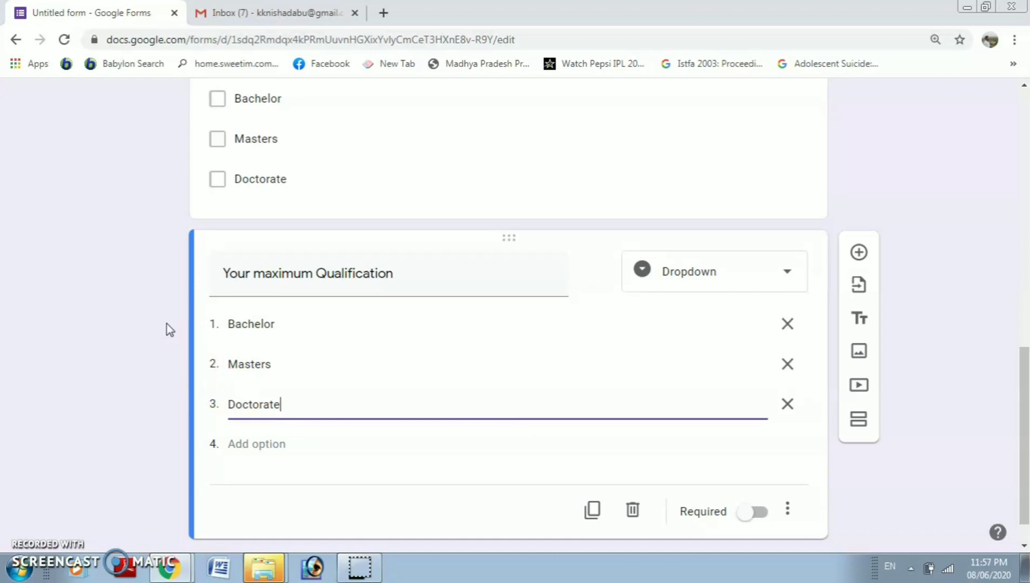
pyautogui.click(94, 479)
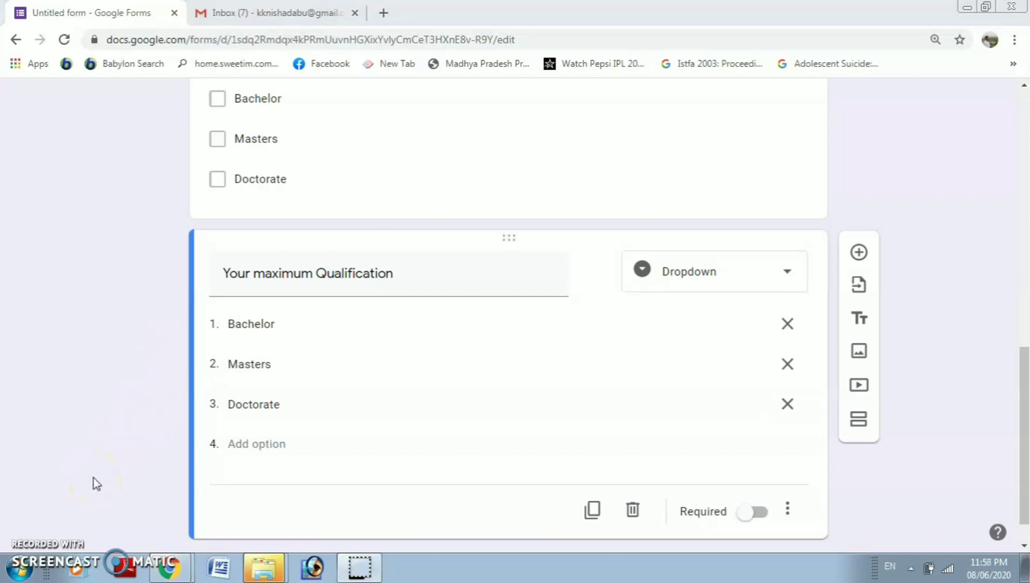
# Add a File upload question titled "1. What are the relevance of UNO", allowing respondents to upload files to Drive
pyautogui.click(673, 581)
pyautogui.click(860, 252)
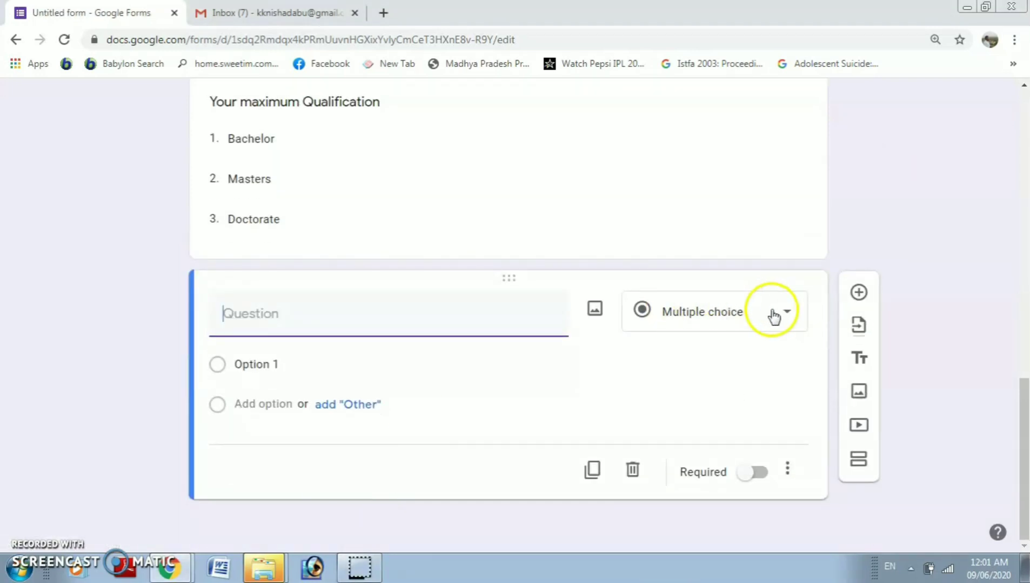
pyautogui.click(777, 313)
pyautogui.click(720, 361)
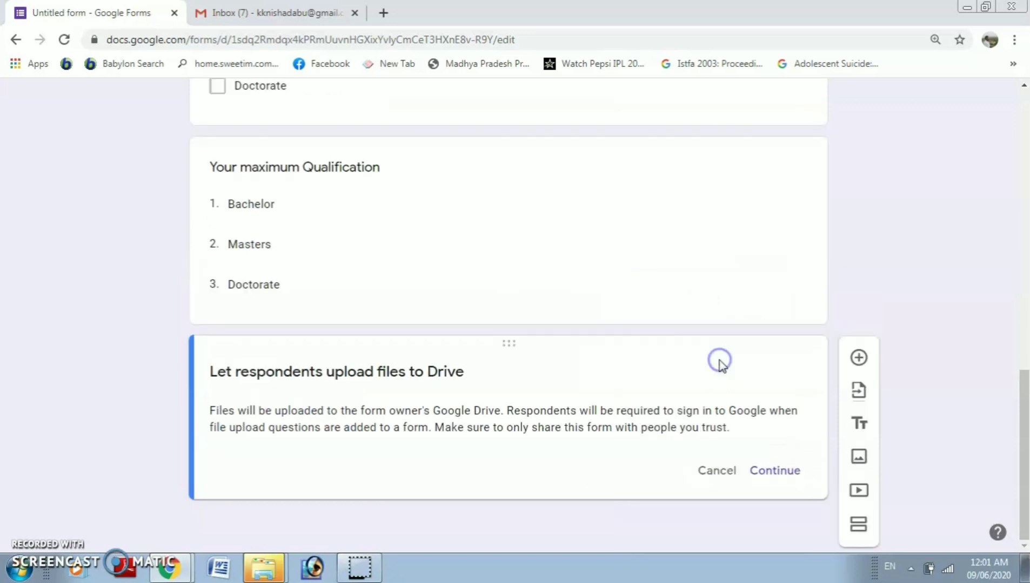
pyautogui.click(776, 472)
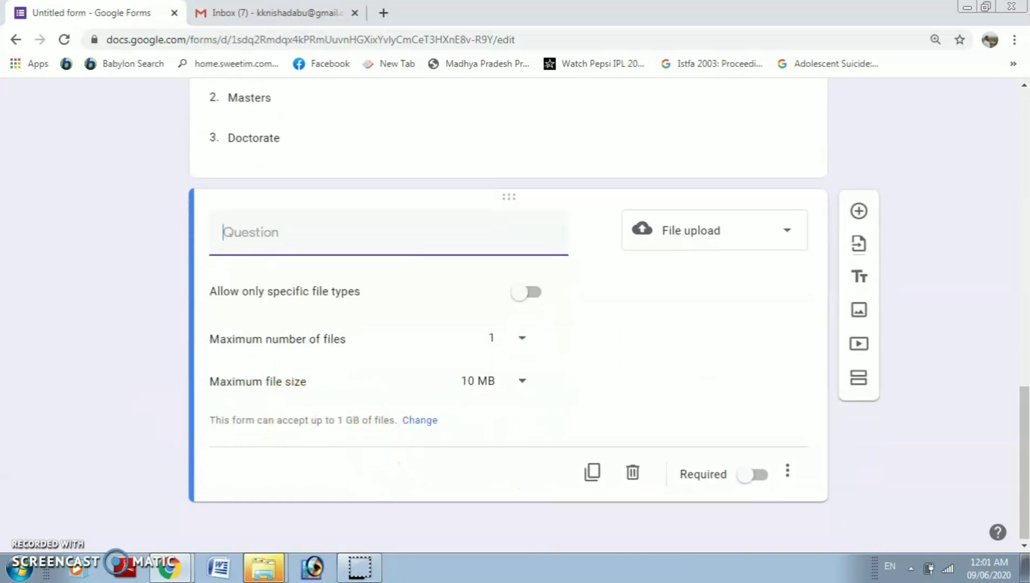
pyautogui.write('1. What are the relevance of UNO')
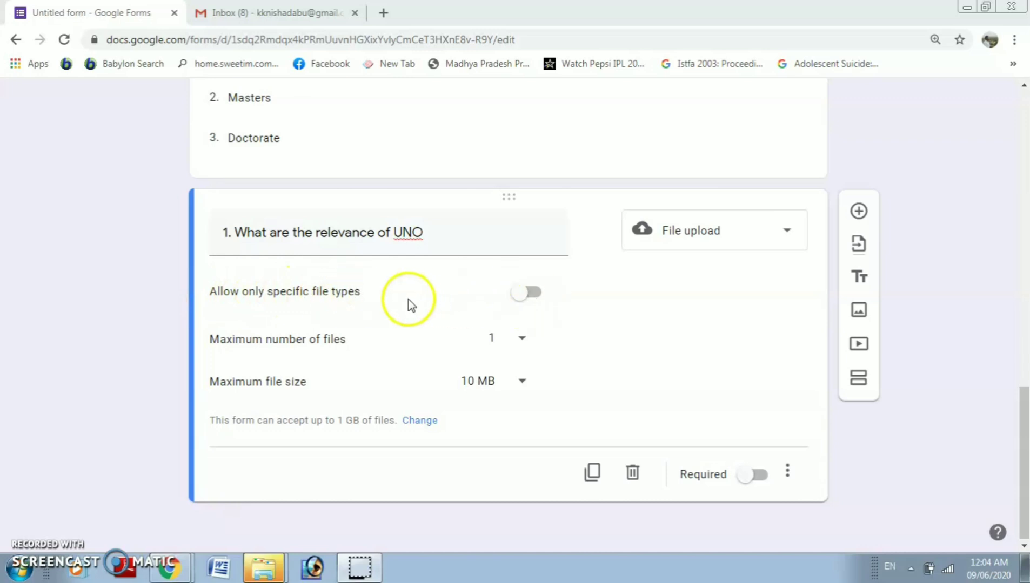
# Examine the specific file types and the maximum file sizes offered for the UNO upload question, leaving its settings as they were
pyautogui.click(535, 294)
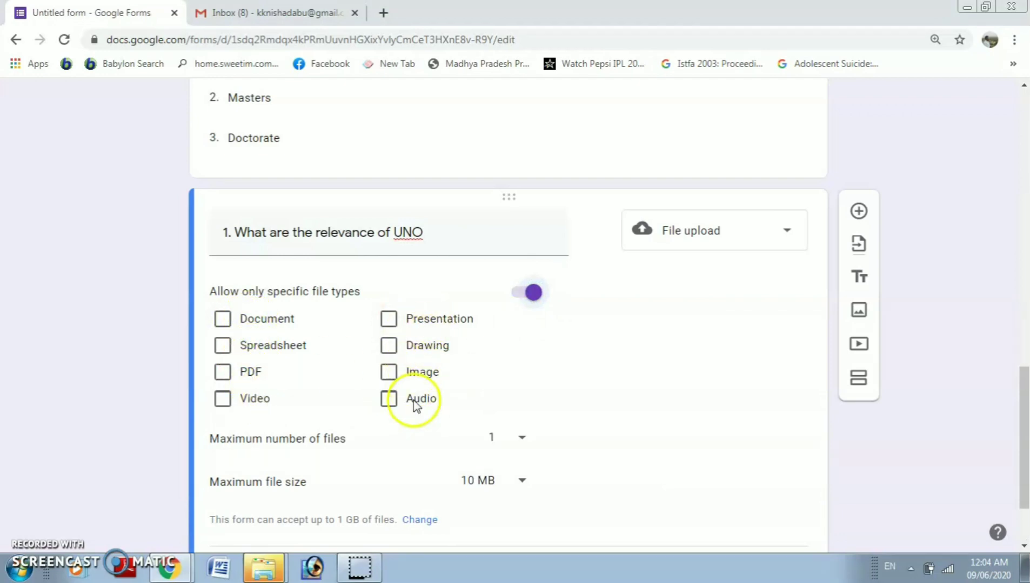
pyautogui.click(519, 299)
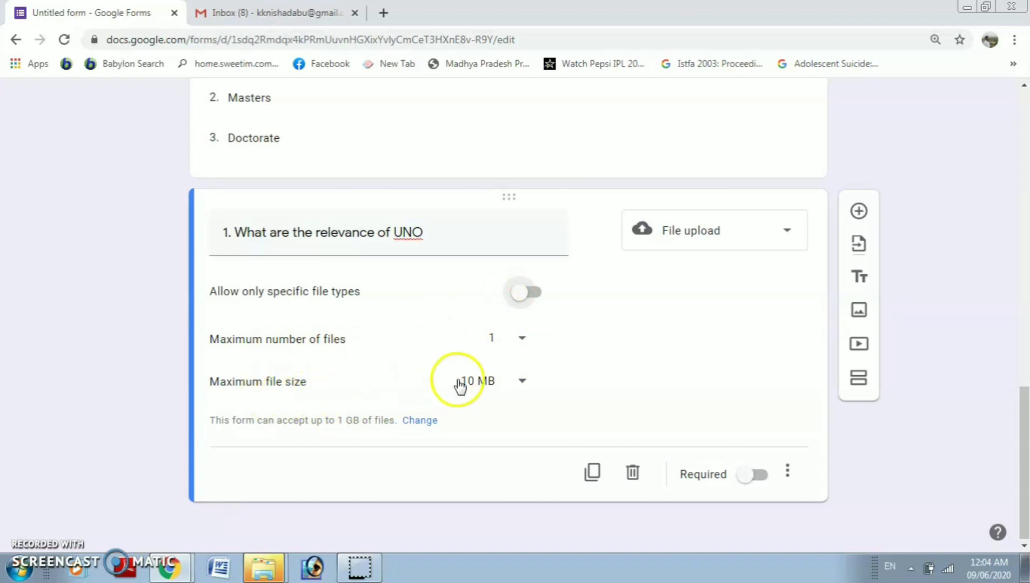
pyautogui.click(519, 383)
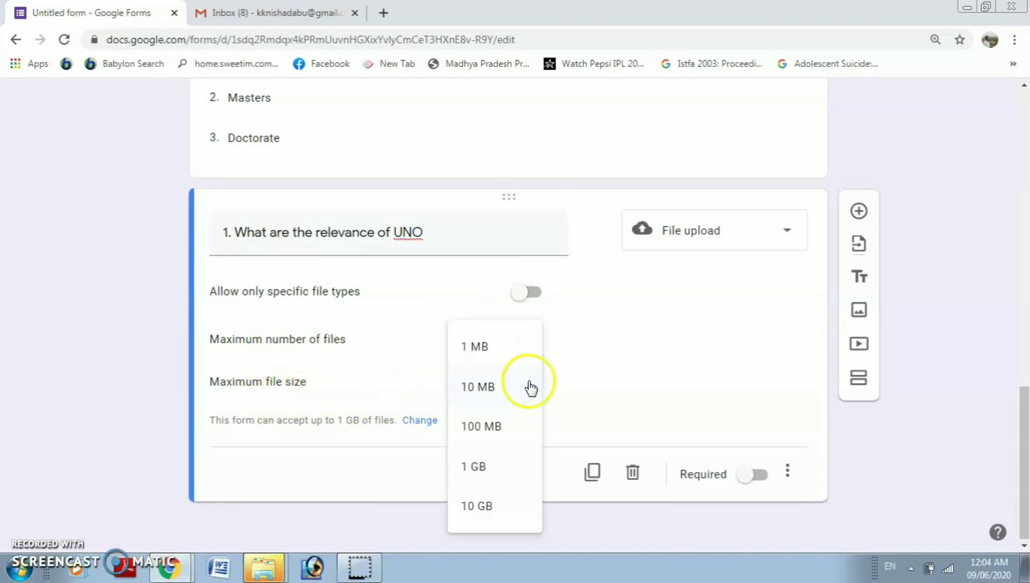
pyautogui.click(605, 370)
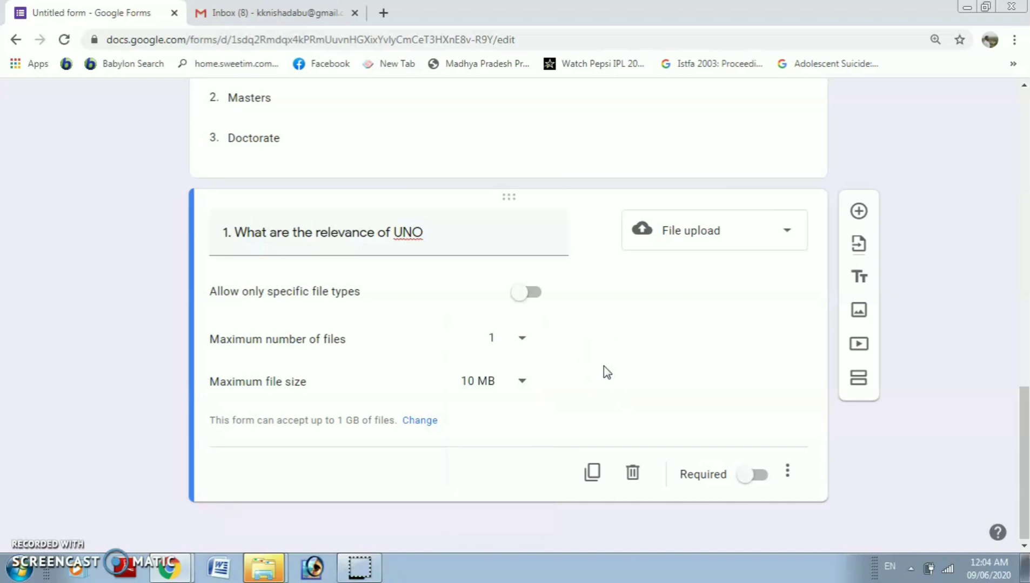
# Add a second File upload question titled "2. What are the causes of second world ward"
pyautogui.click(860, 213)
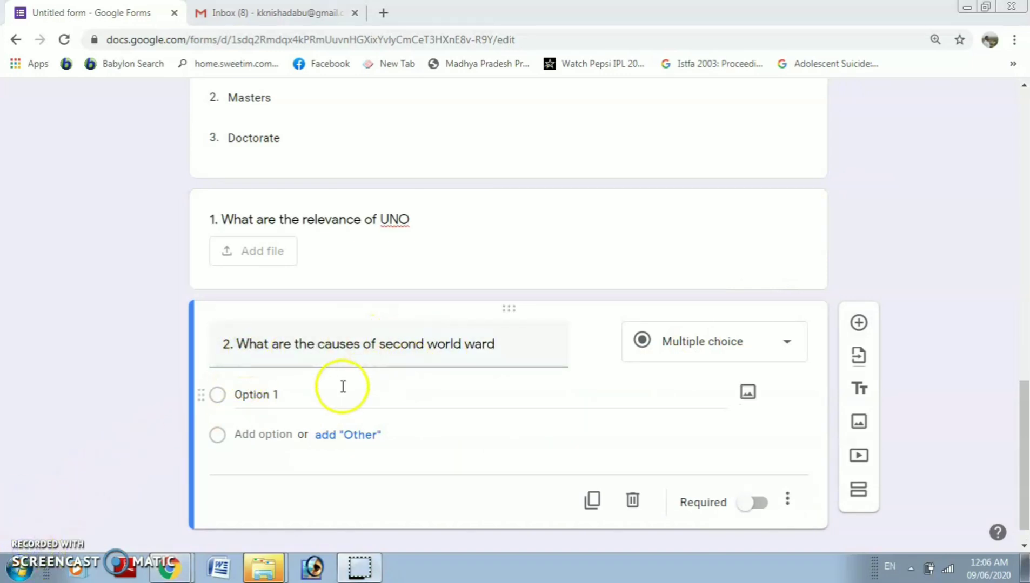
pyautogui.click(792, 341)
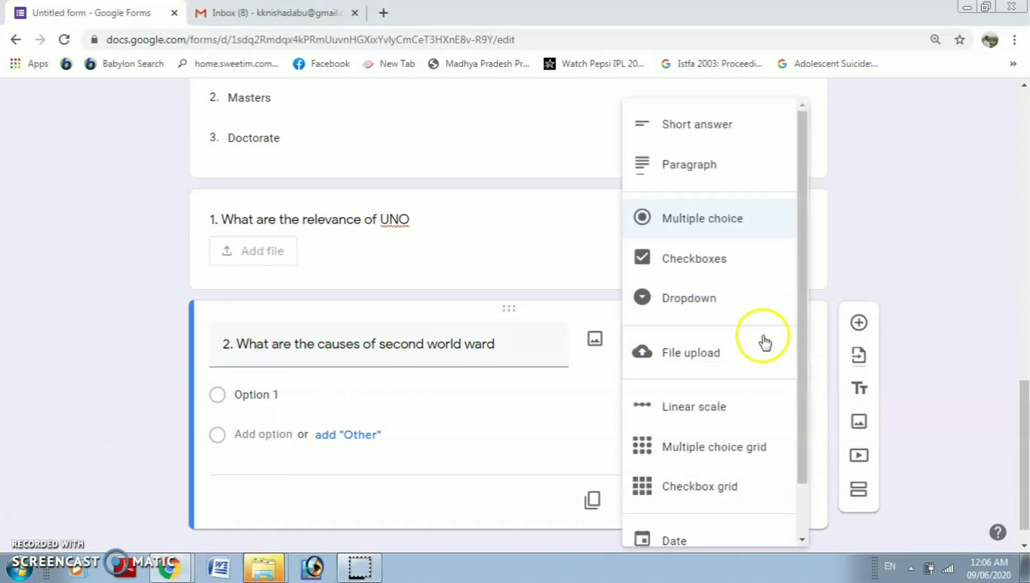
pyautogui.click(712, 356)
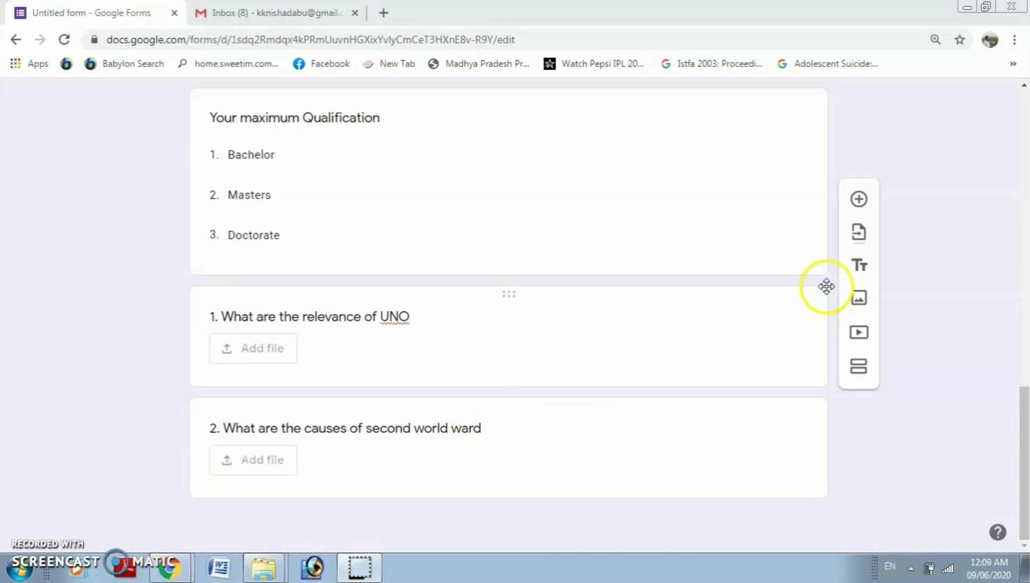
# Insert the computer monitor picture from Google Photos into the form
pyautogui.click(860, 300)
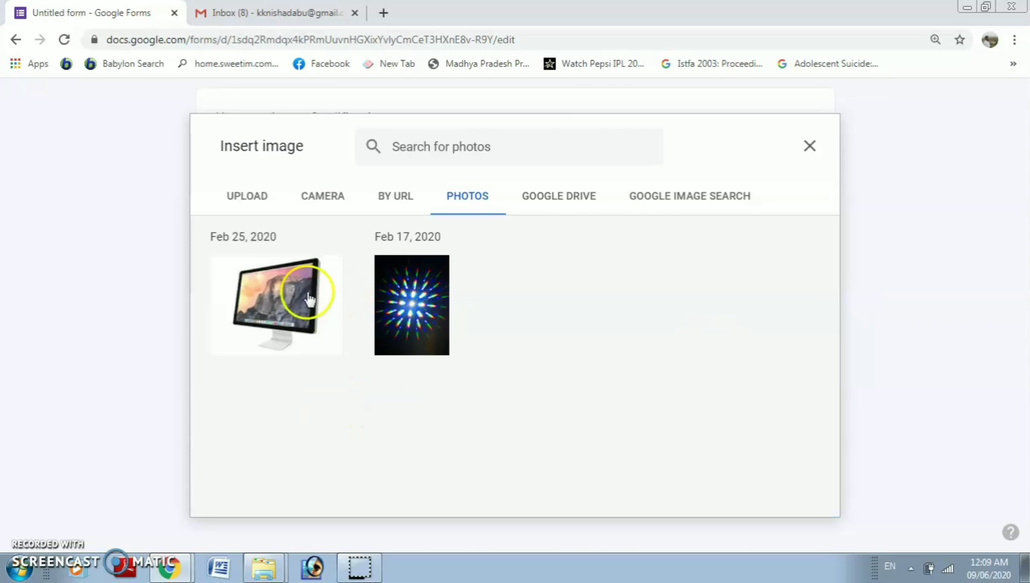
pyautogui.click(287, 289)
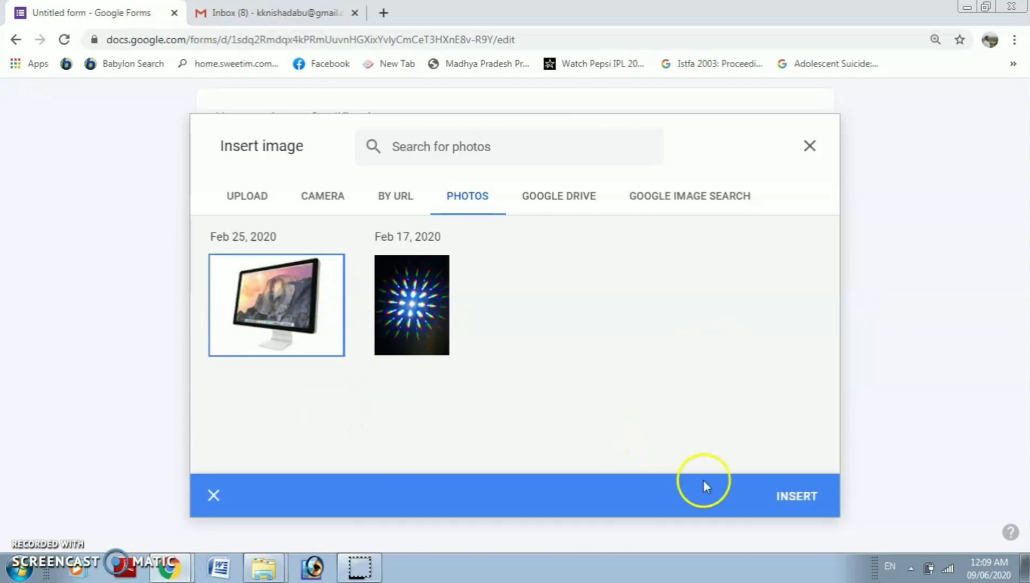
pyautogui.click(798, 497)
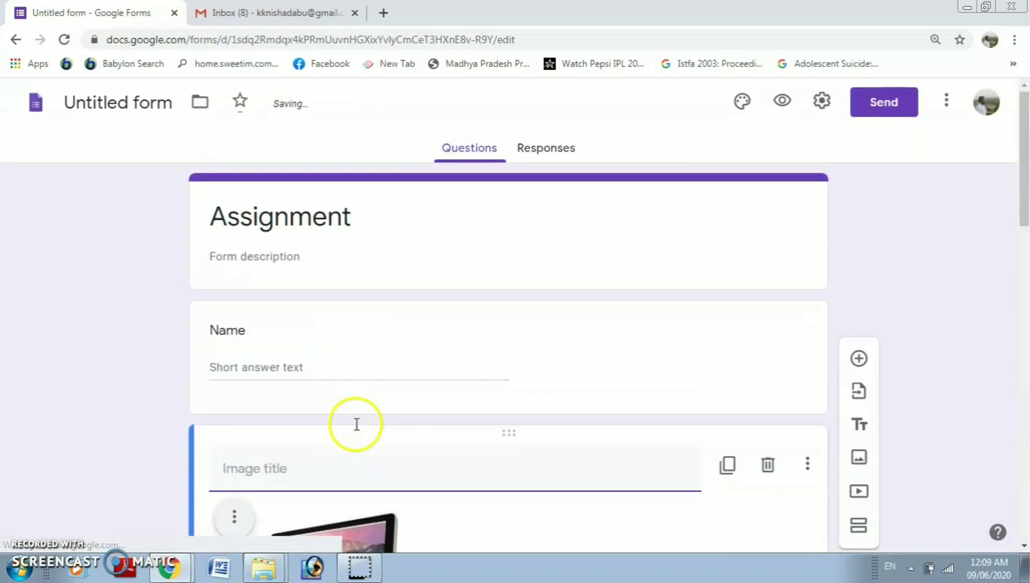
pyautogui.scroll(-7, 355, 425)
pyautogui.scroll(3, 334, 378)
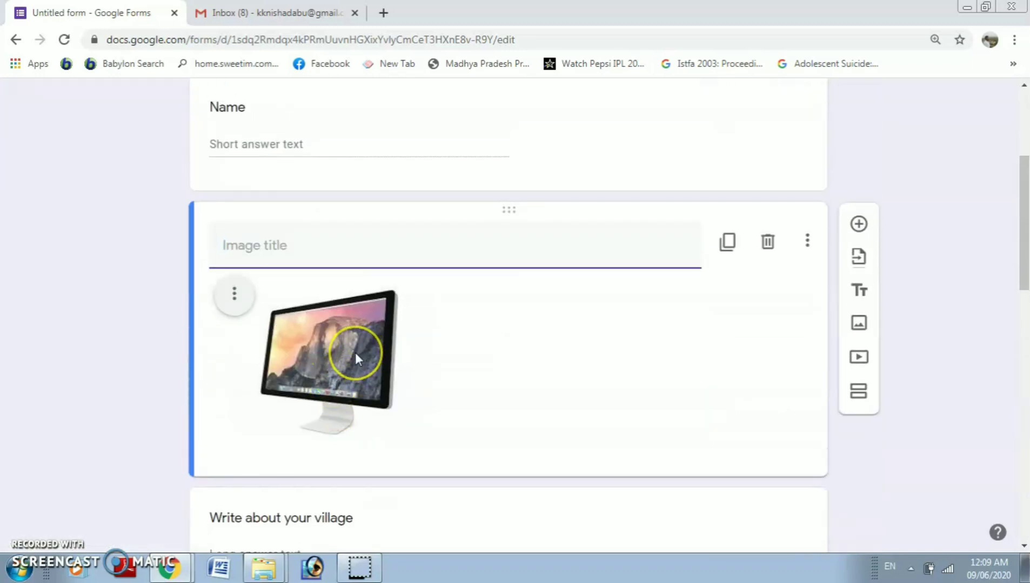
# Title the monitor picture "Identify this image" and delete the image block from the form
pyautogui.click(381, 246)
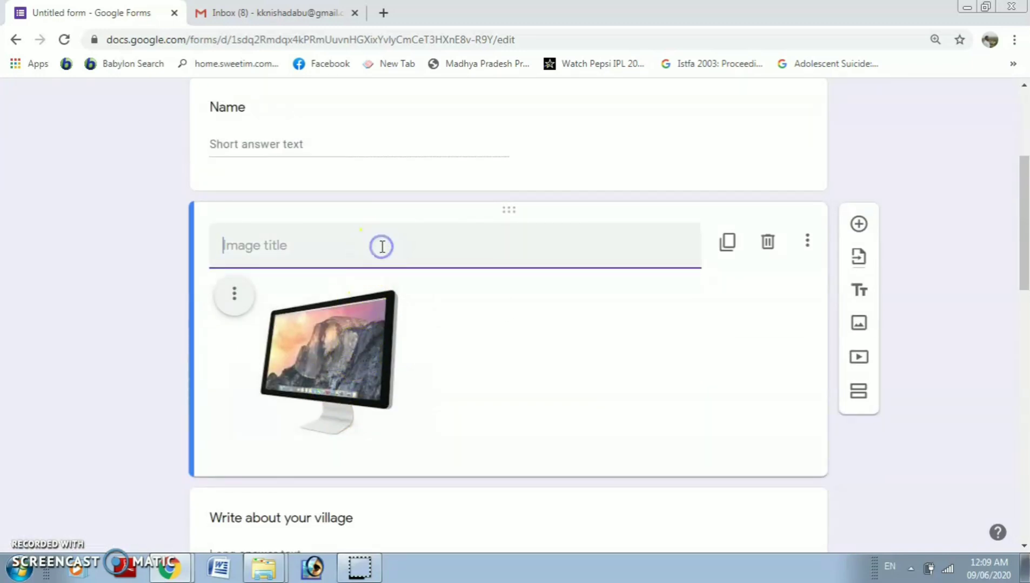
pyautogui.write('Identify this image')
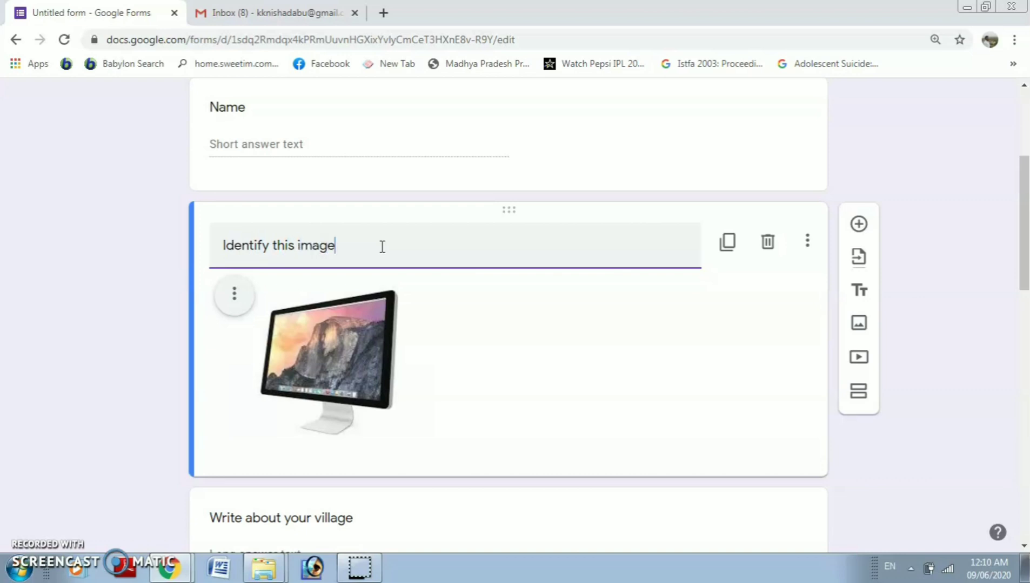
pyautogui.click(768, 243)
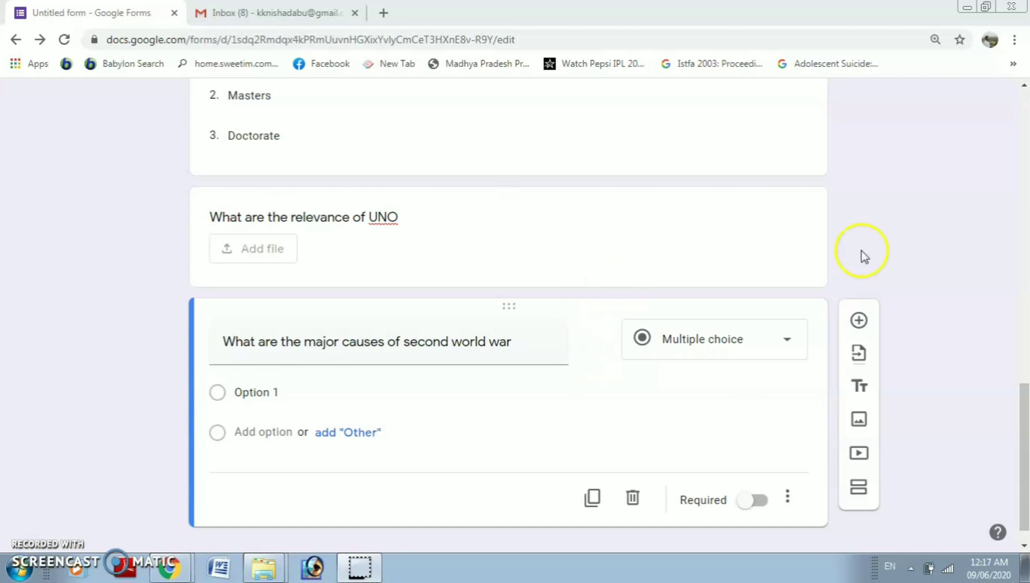
# Make the "Name" question at the start of the form required
pyautogui.scroll(10, 866, 253)
pyautogui.scroll(6, 868, 252)
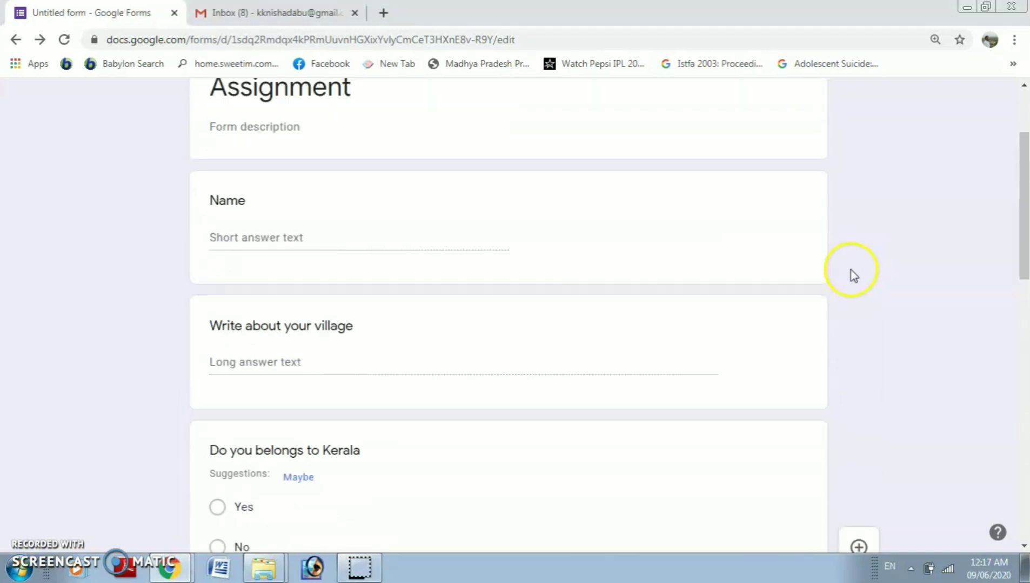
pyautogui.click(485, 320)
pyautogui.scroll(-2, 604, 453)
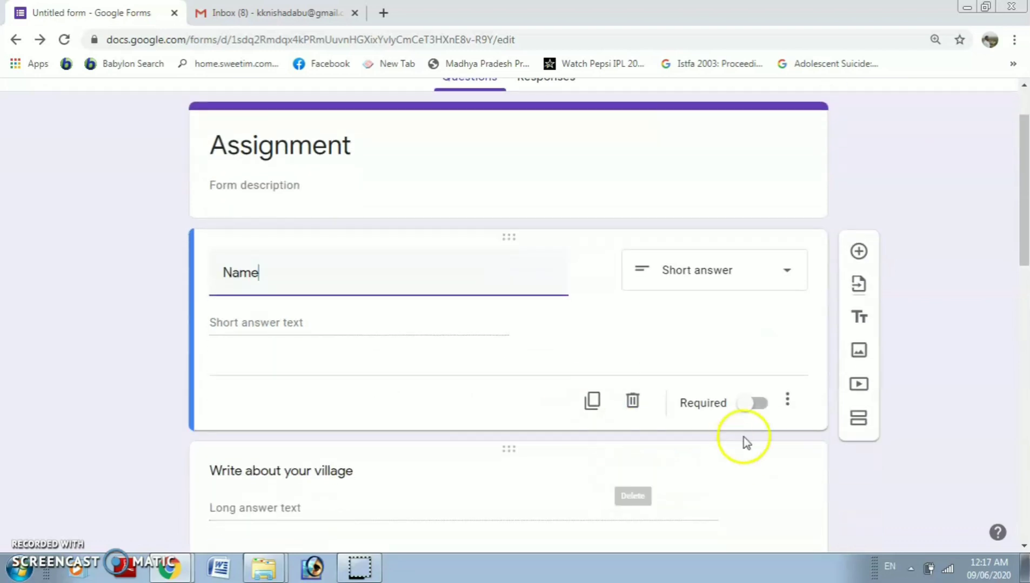
pyautogui.click(756, 405)
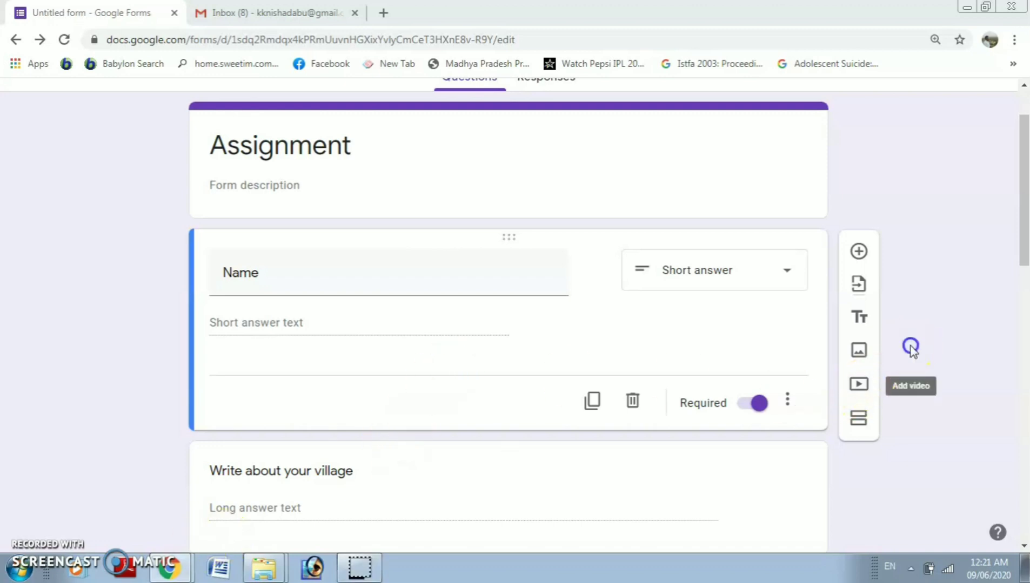
# Send the form by email to the respondent's address, keeping the subject "Assignment" and the default invitation message
pyautogui.scroll(2, 911, 346)
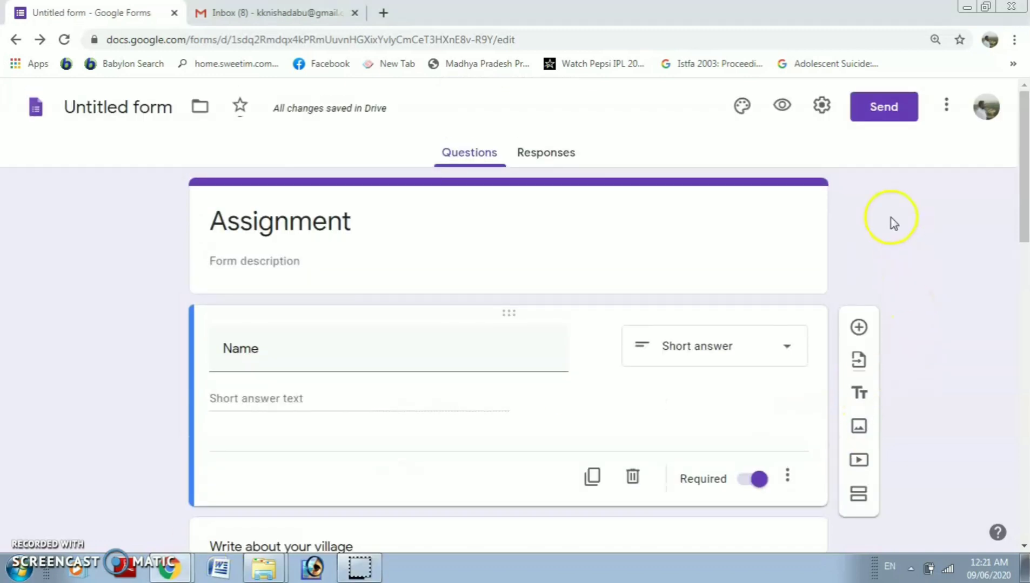
pyautogui.click(889, 105)
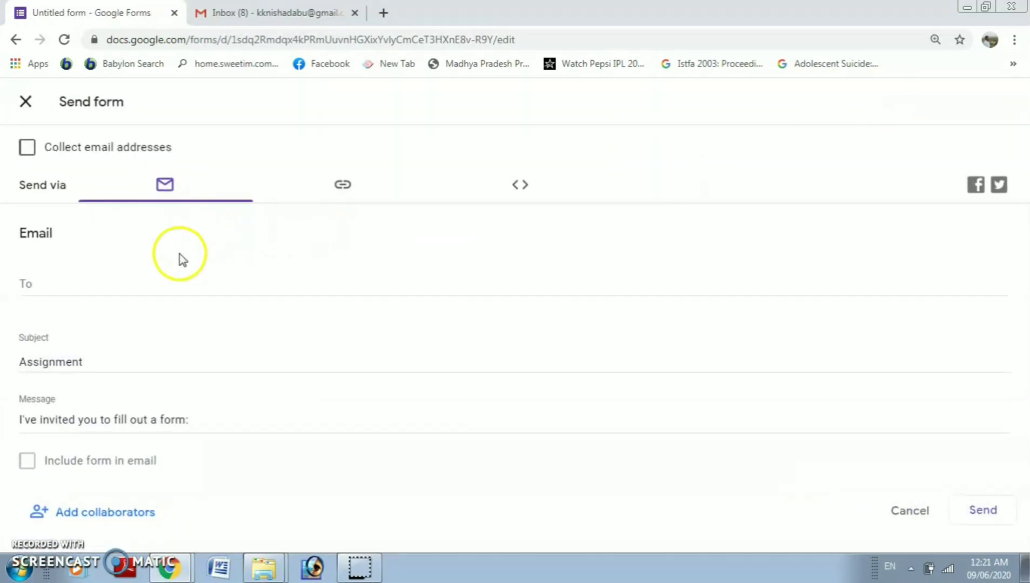
pyautogui.click(150, 278)
pyautogui.write('nishad')
pyautogui.press('BackSpace')
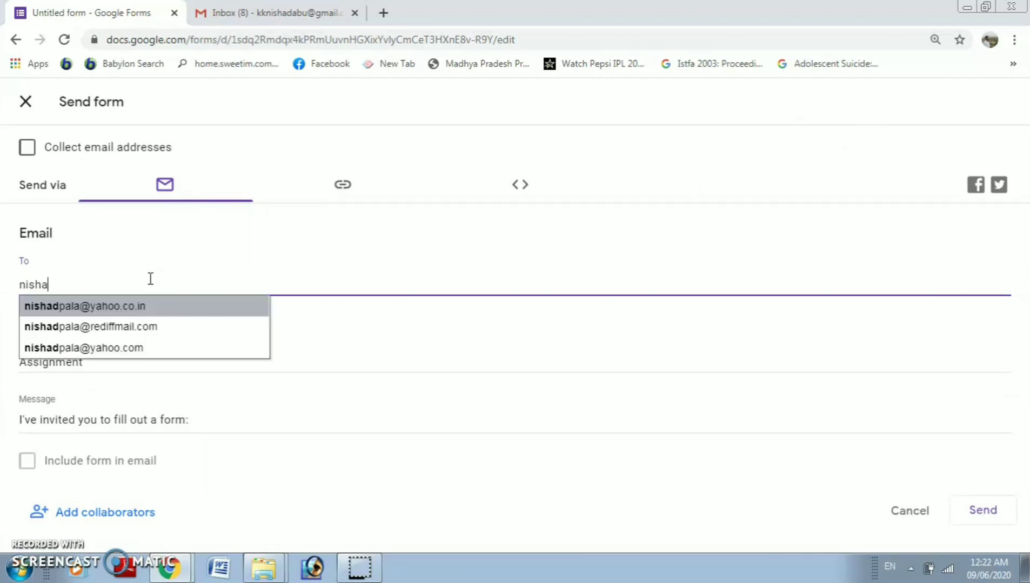
pyautogui.press('BackSpace')
pyautogui.press('BackSpace')
pyautogui.press('BackSpace')
pyautogui.press('BackSpace')
pyautogui.write('kk')
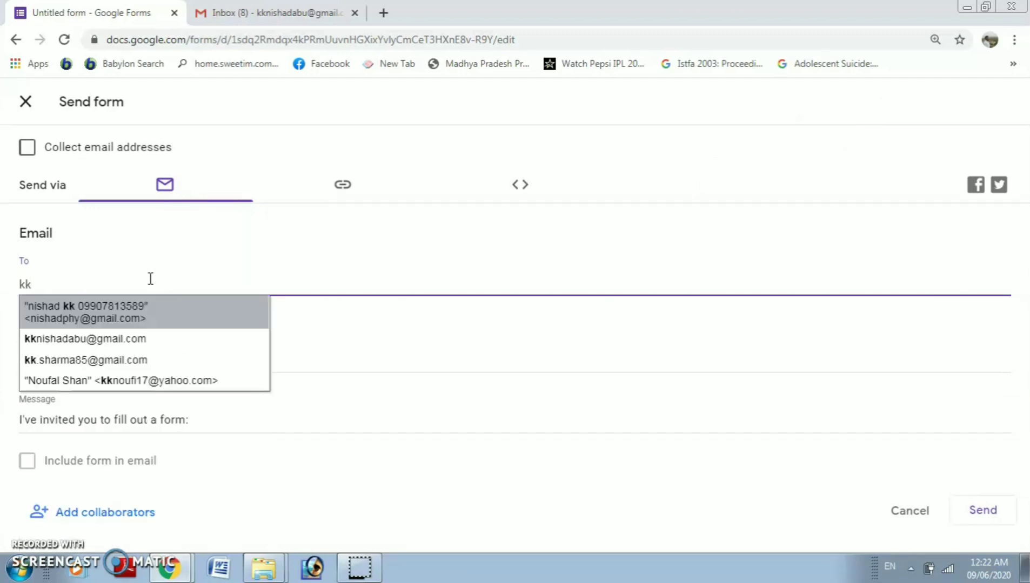
pyautogui.click(136, 341)
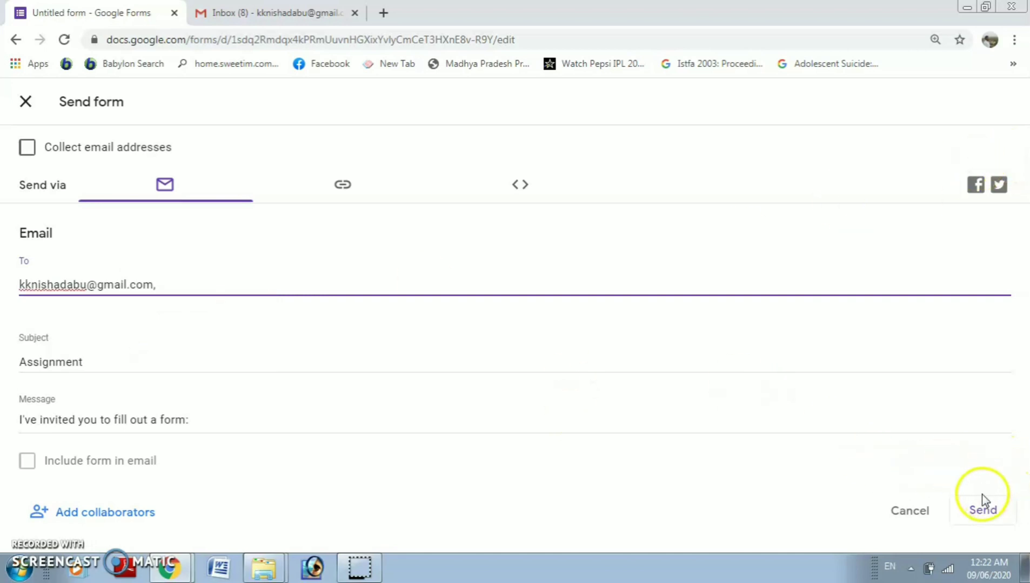
pyautogui.click(980, 510)
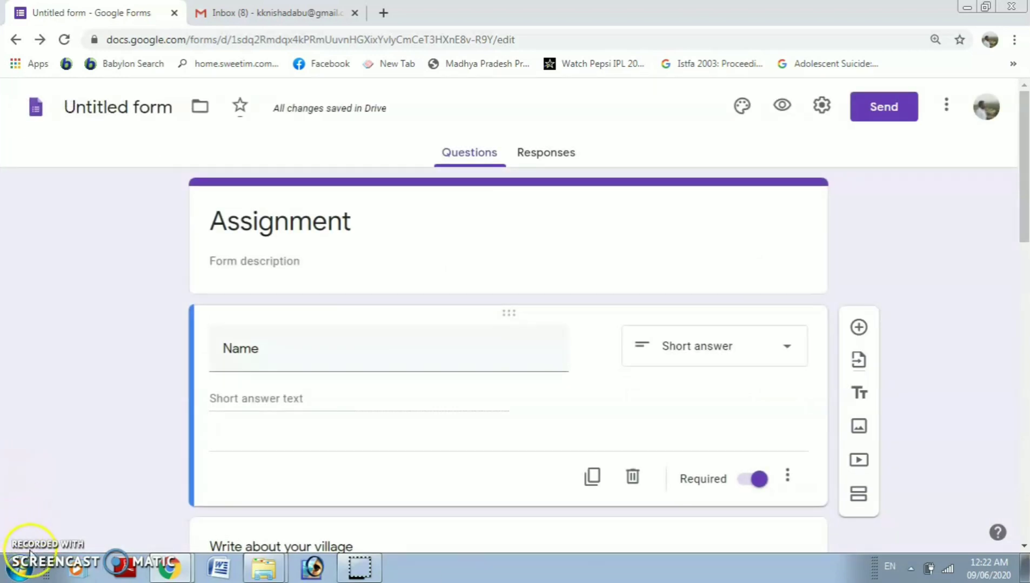
# Switch to the Gmail inbox, open the "Assignment" invitation email and open its form for filling out
pyautogui.hotkey('ctrl', 'Tab')
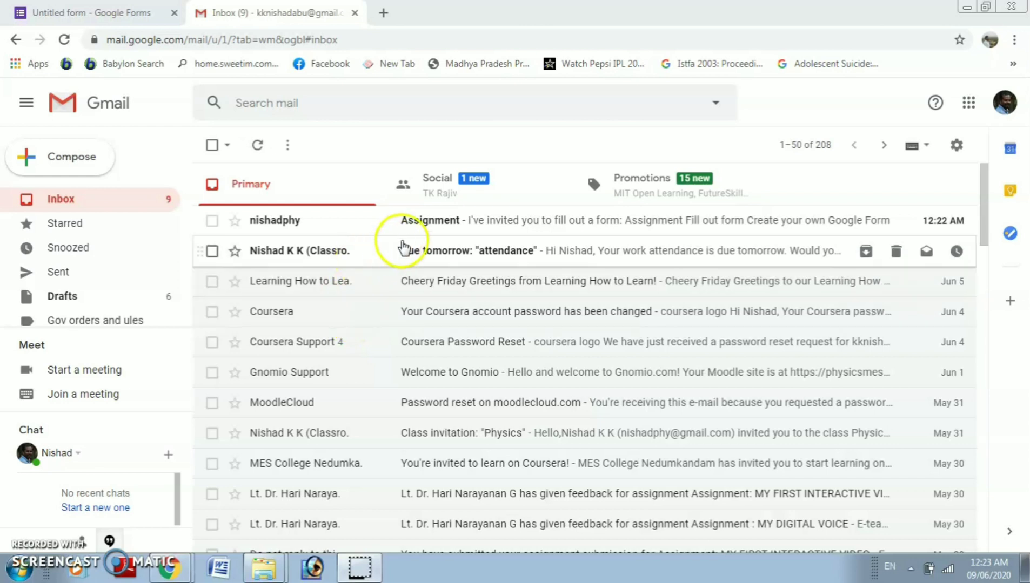
pyautogui.click(433, 221)
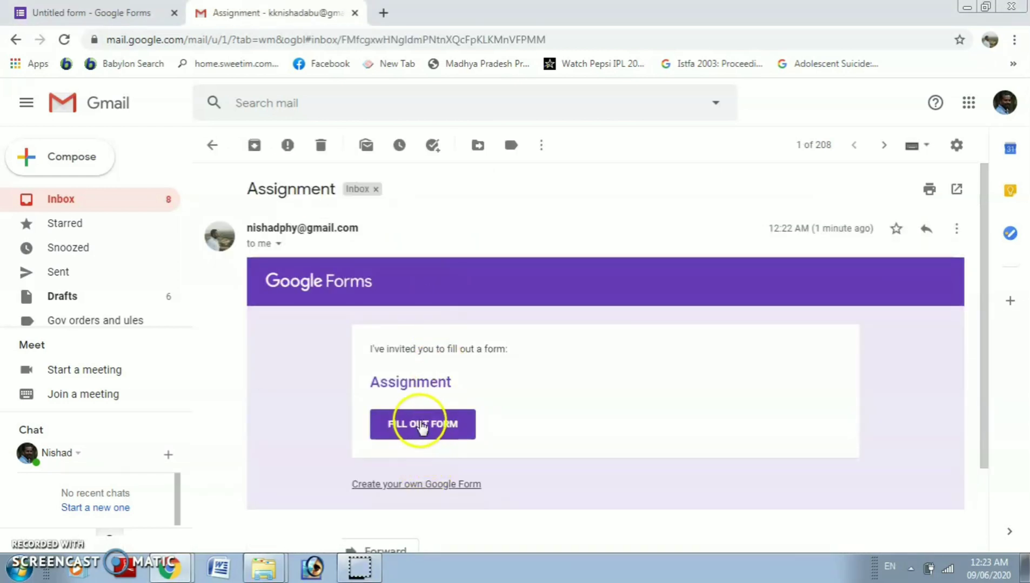
pyautogui.click(421, 424)
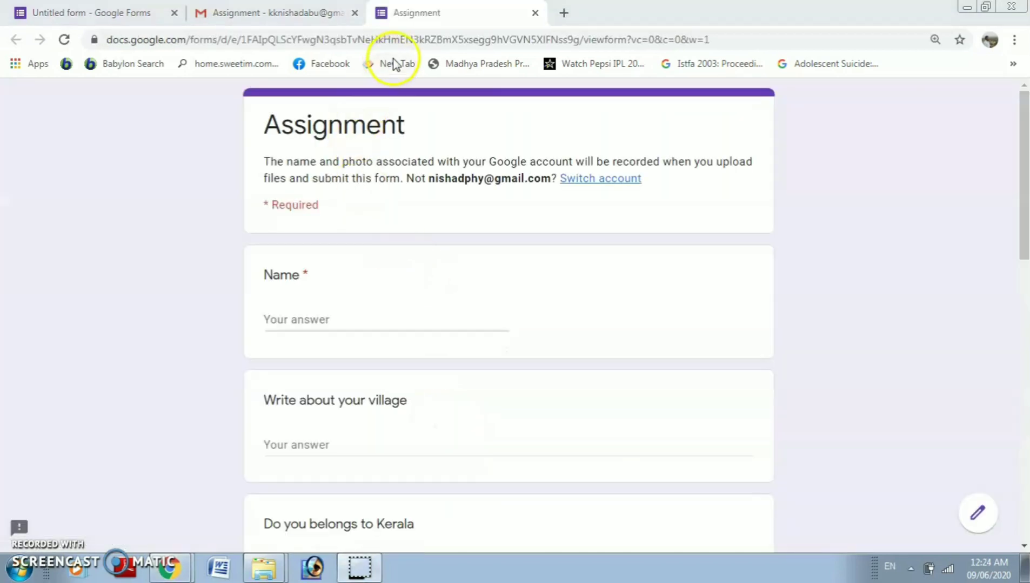
pyautogui.click(401, 44)
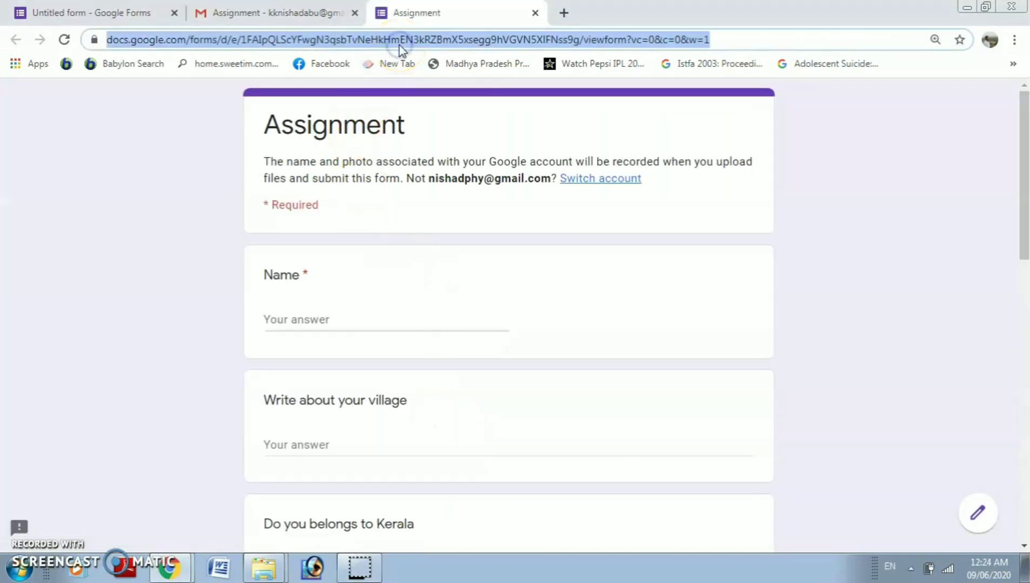
pyautogui.click(194, 217)
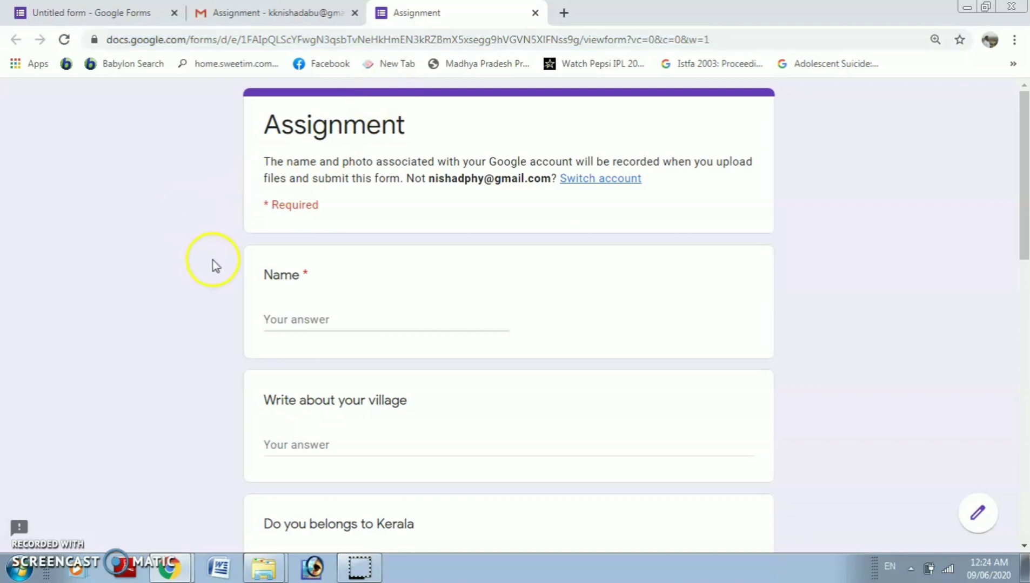
# Enter the respondent's name in the form and answer "Yes" to "Do you belongs to Kerala"
pyautogui.scroll(-1, 211, 258)
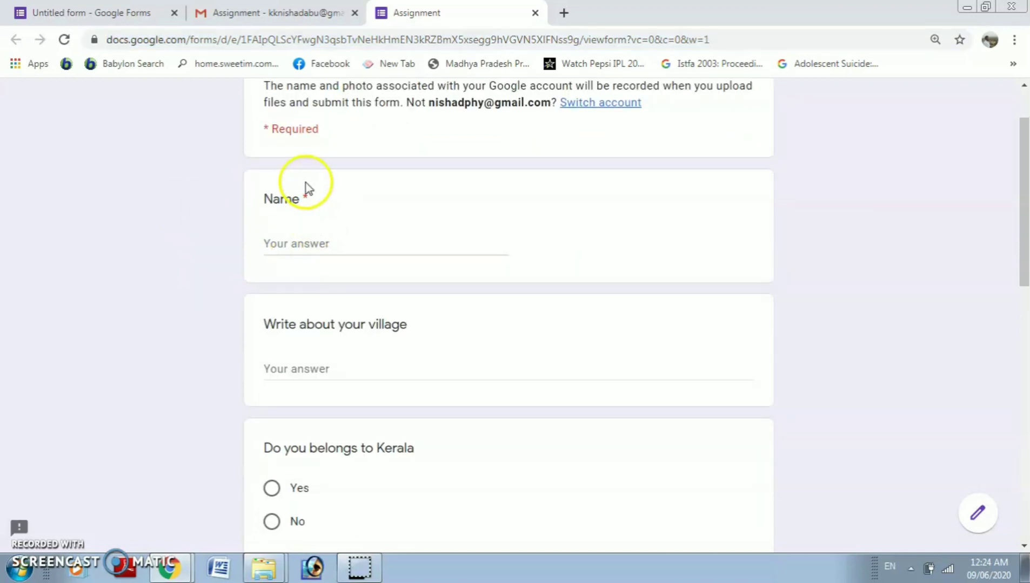
pyautogui.click(306, 239)
pyautogui.write('Nishad')
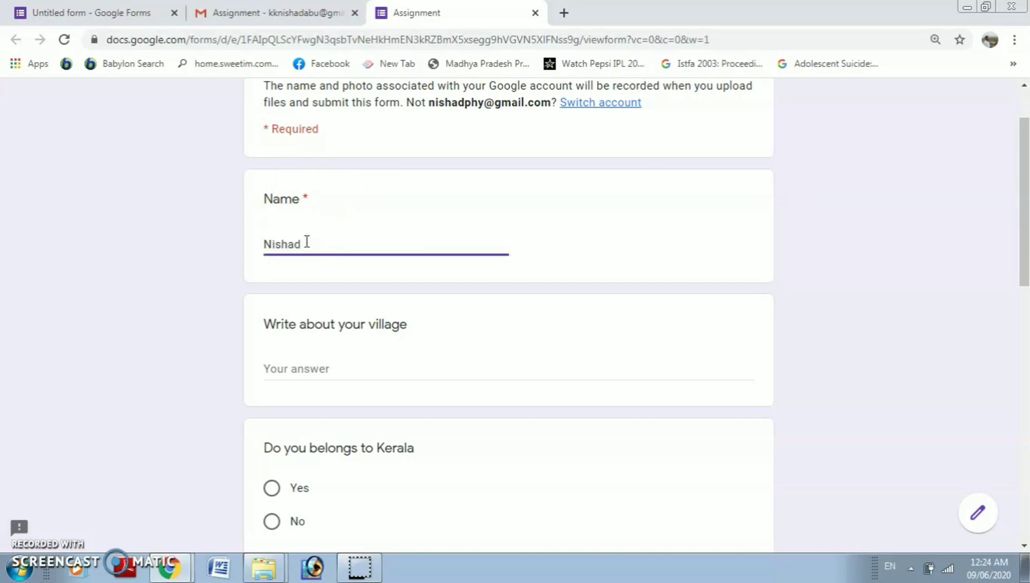
pyautogui.click(345, 373)
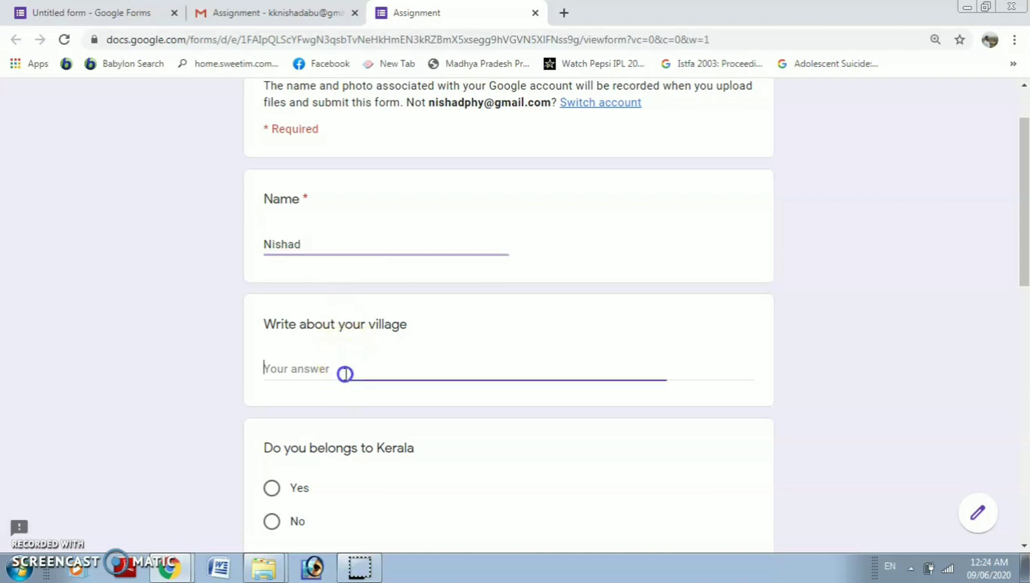
pyautogui.scroll(-3, 316, 328)
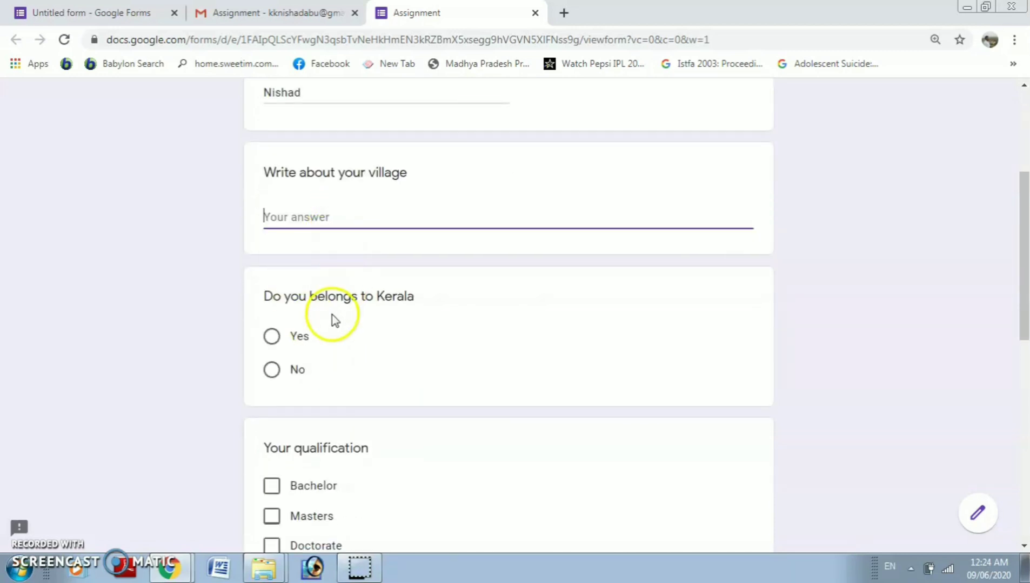
pyautogui.click(274, 340)
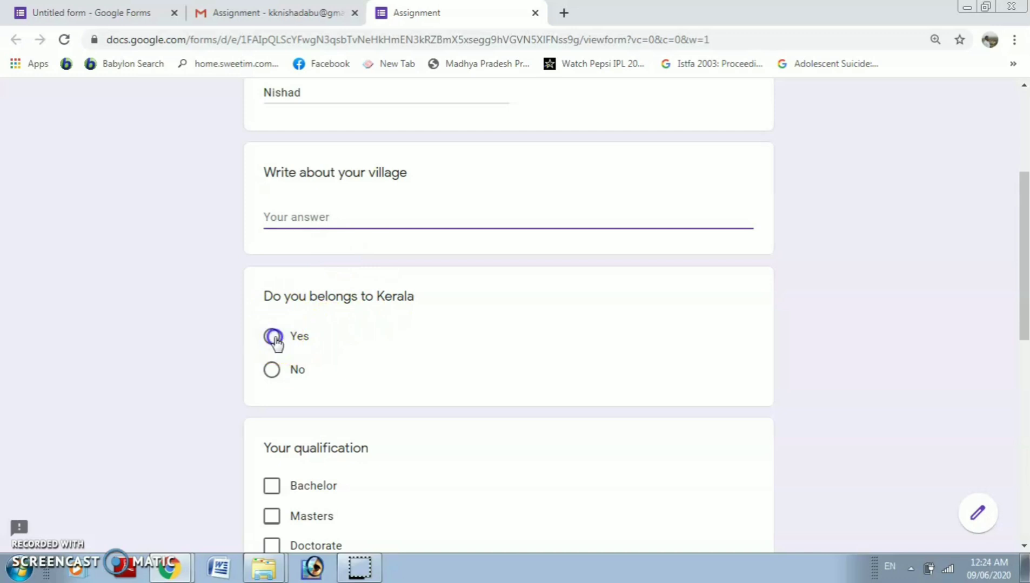
# Tick Bachelor, Masters and Doctorate under "Your qualification" and choose Doctorate for "Your Highest qualification"
pyautogui.scroll(-4, 212, 340)
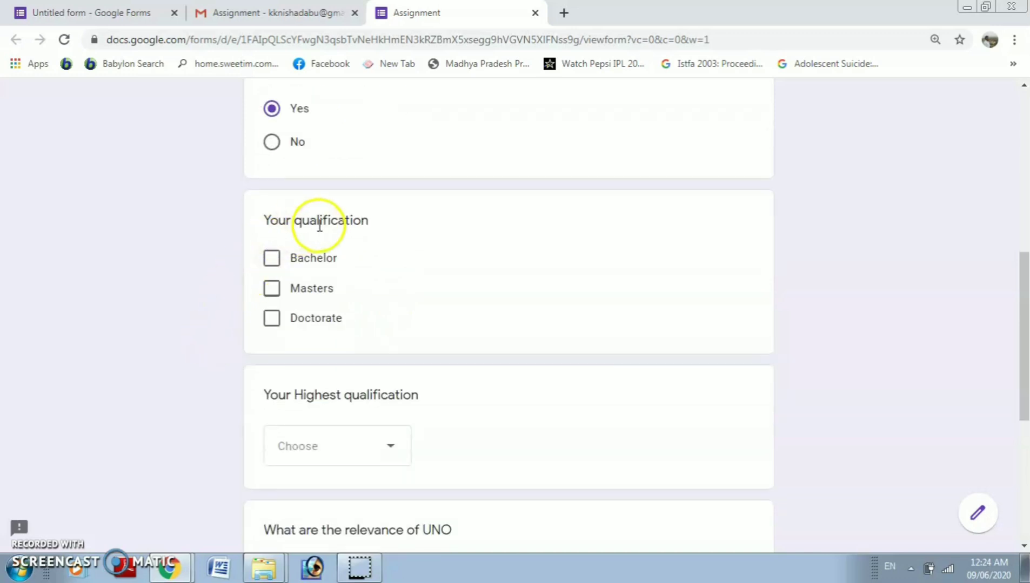
pyautogui.click(282, 265)
pyautogui.click(278, 291)
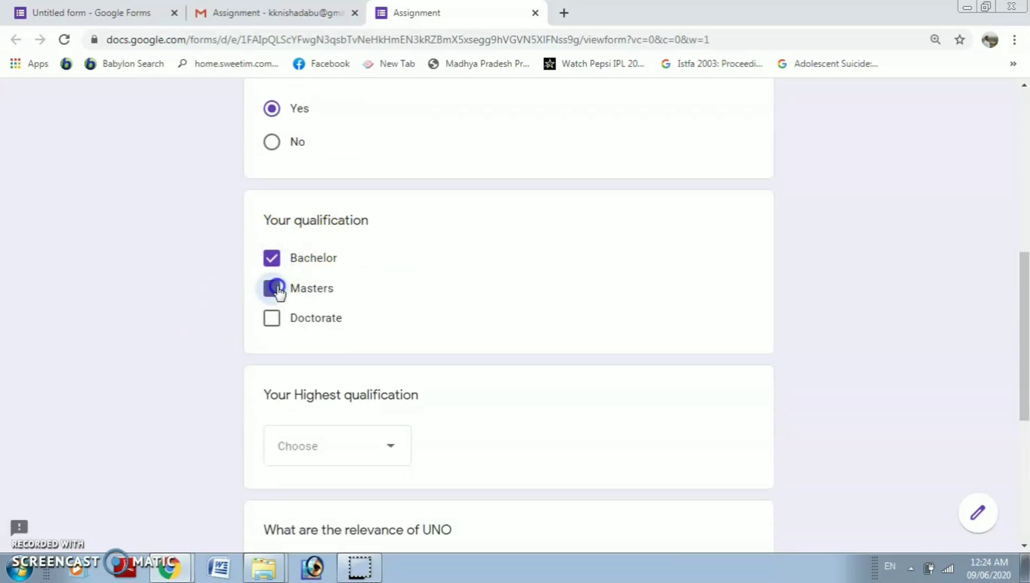
pyautogui.click(272, 320)
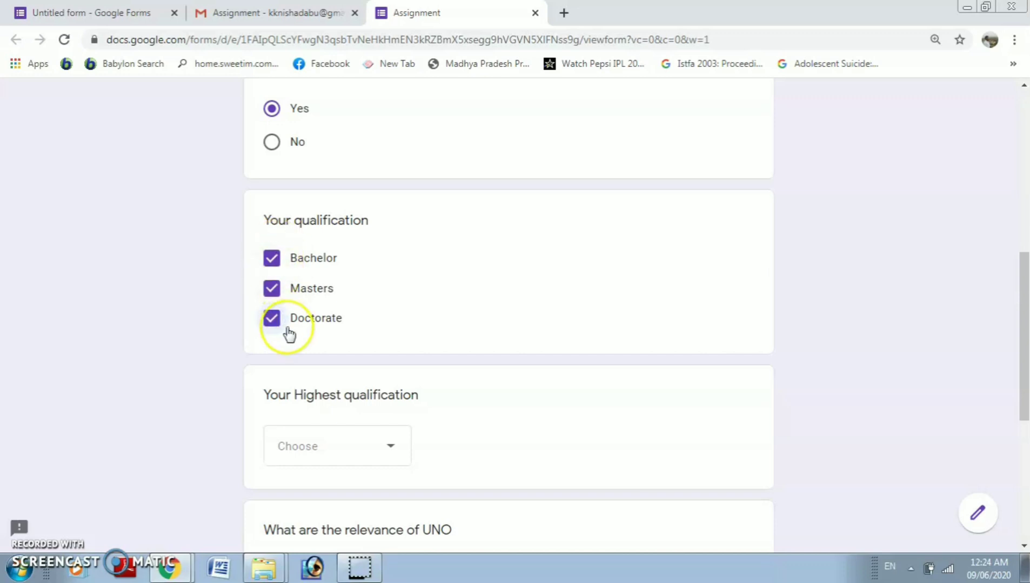
pyautogui.scroll(-3, 216, 345)
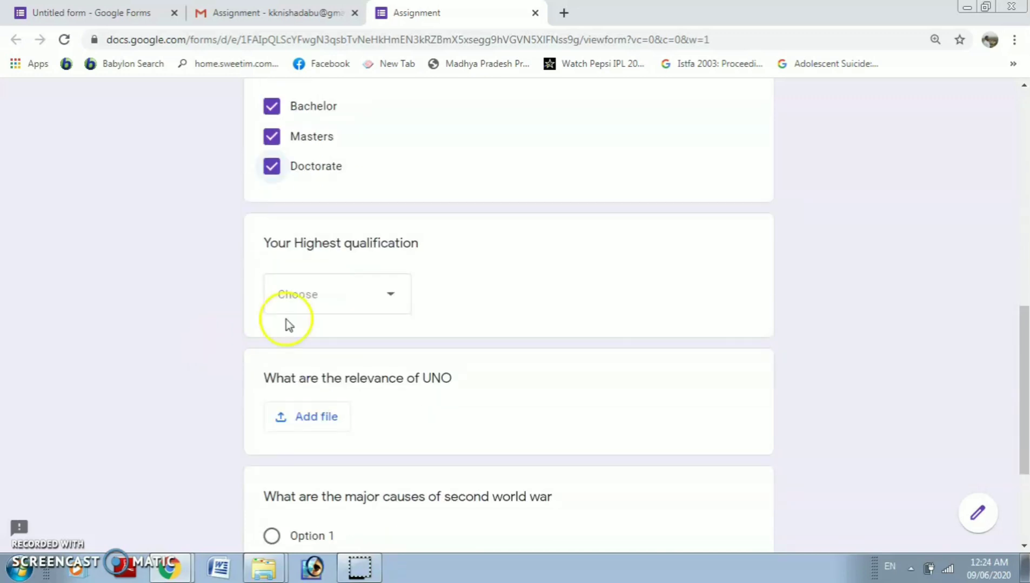
pyautogui.click(390, 300)
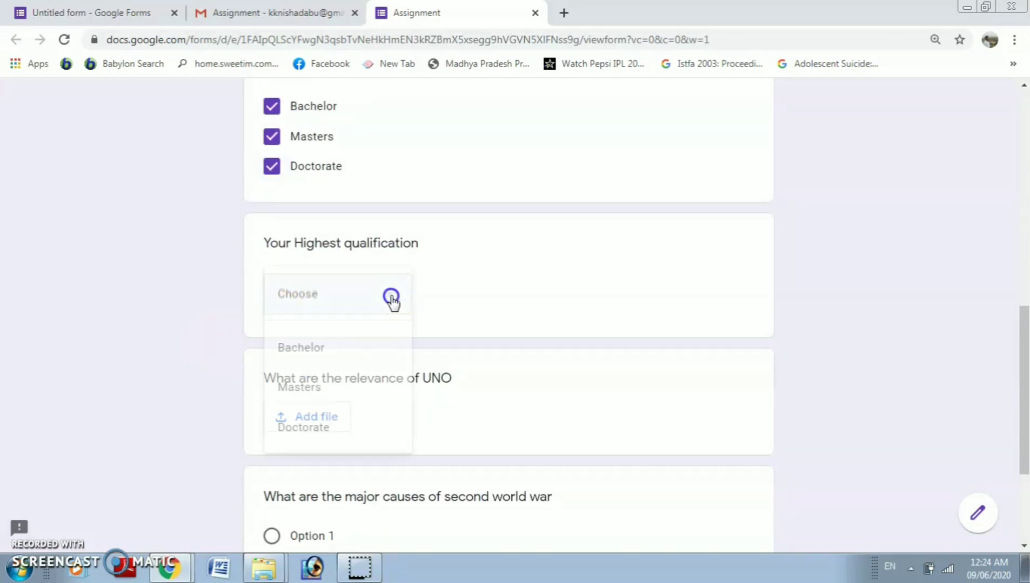
pyautogui.click(328, 427)
pyautogui.scroll(-3, 213, 380)
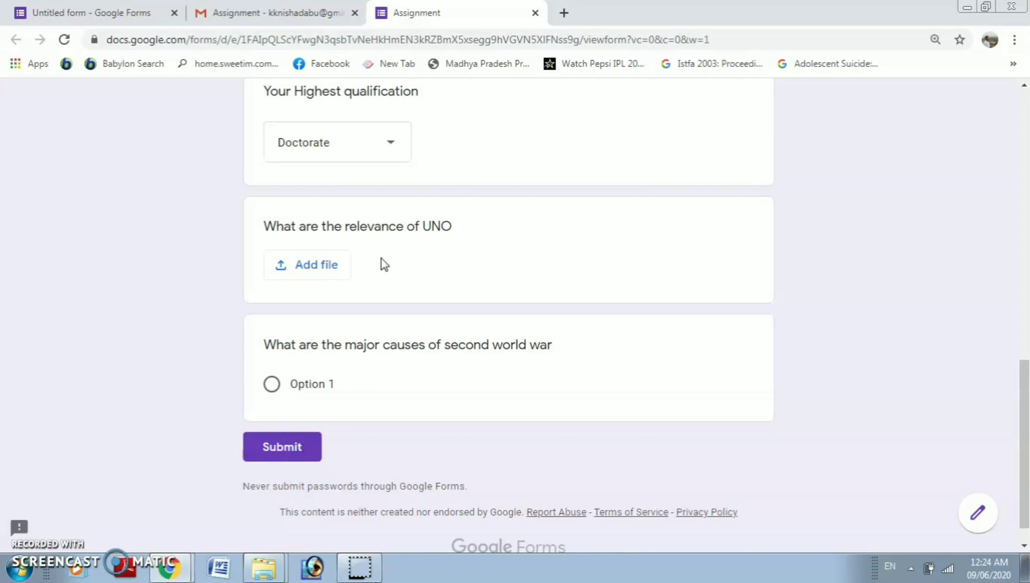
pyautogui.click(324, 266)
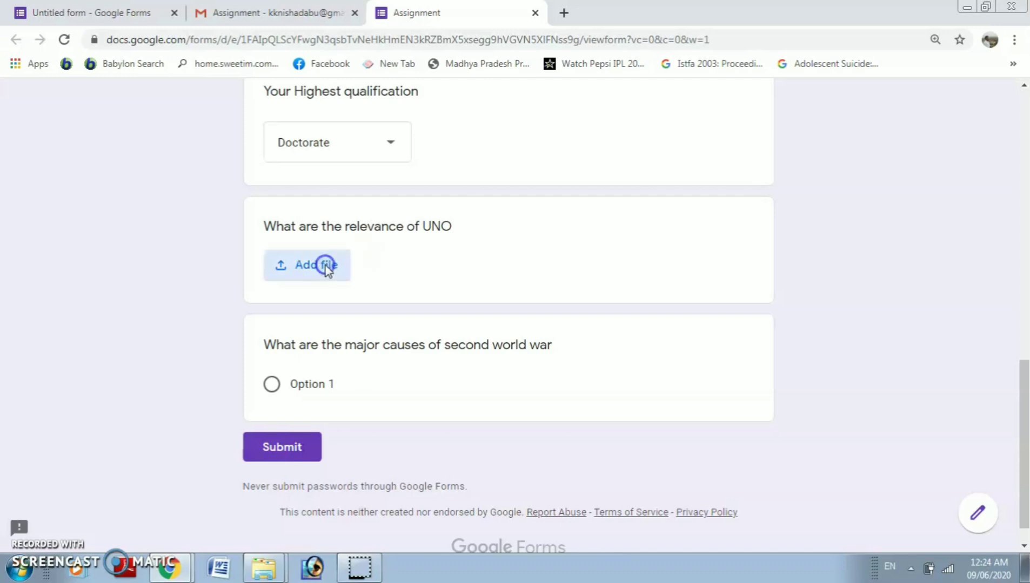
pyautogui.click(479, 333)
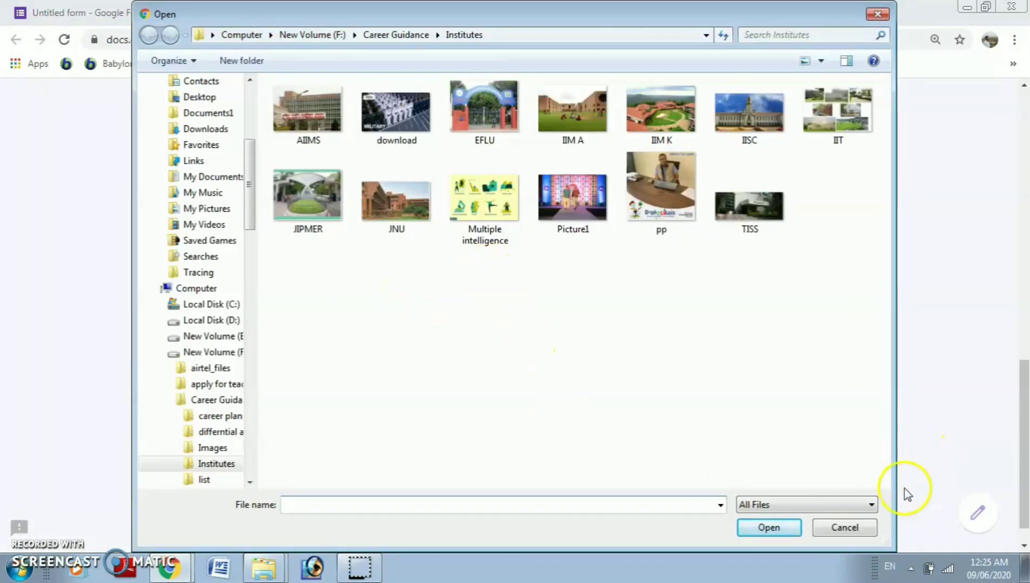
pyautogui.click(844, 530)
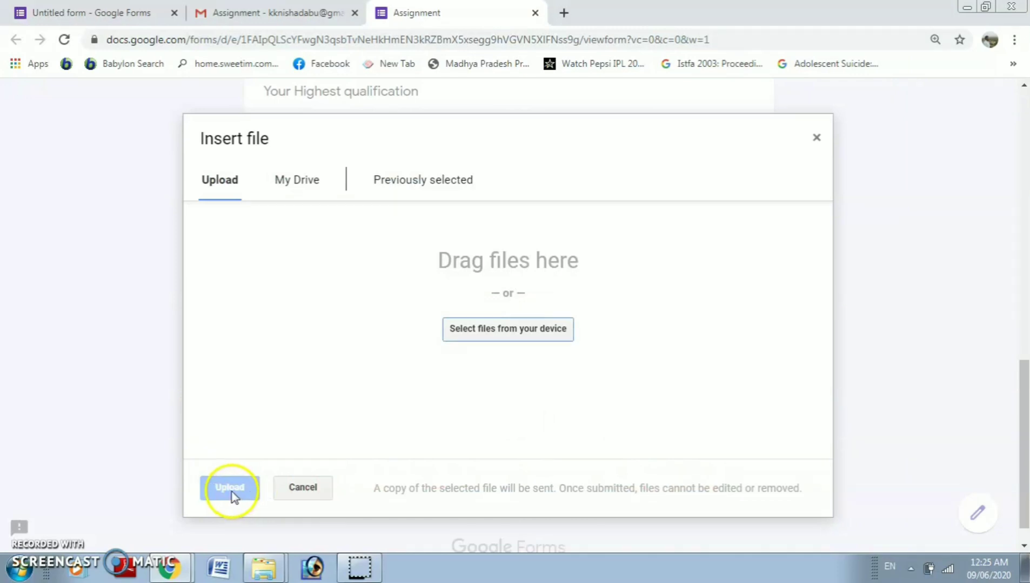
pyautogui.click(297, 487)
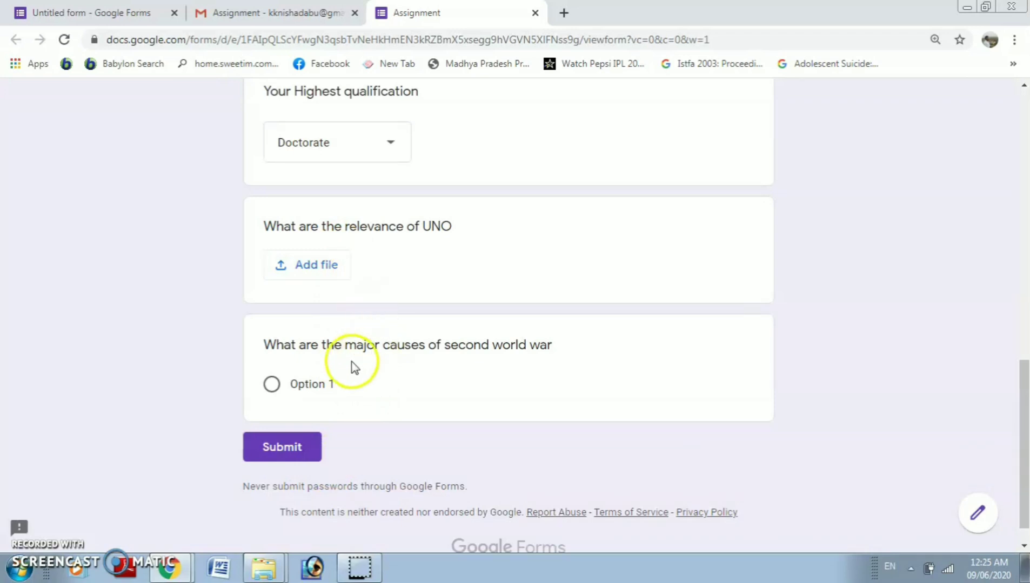
# Submit the filled-out form, return to the form editor and review the summary of its responses
pyautogui.click(290, 457)
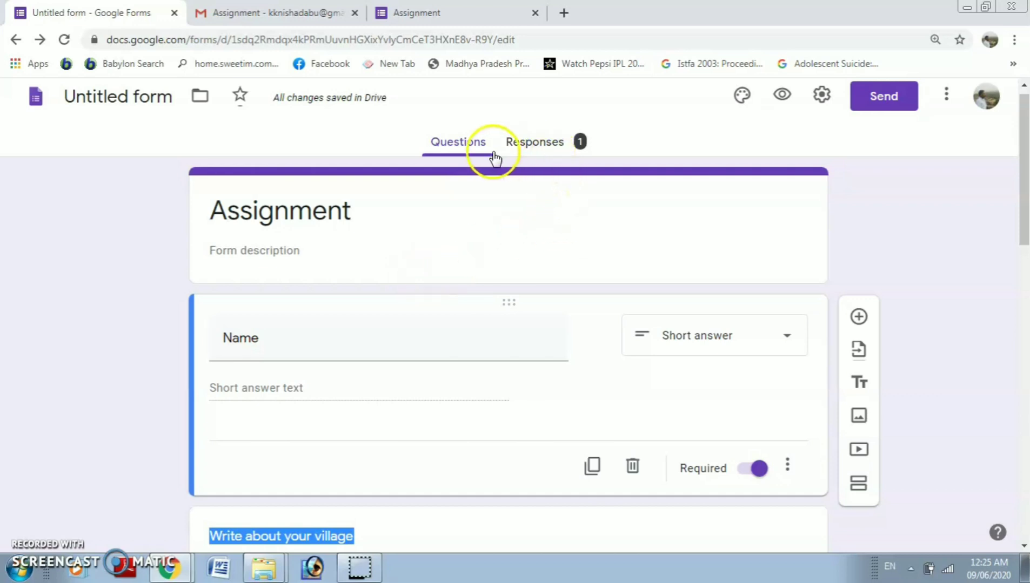
pyautogui.click(549, 153)
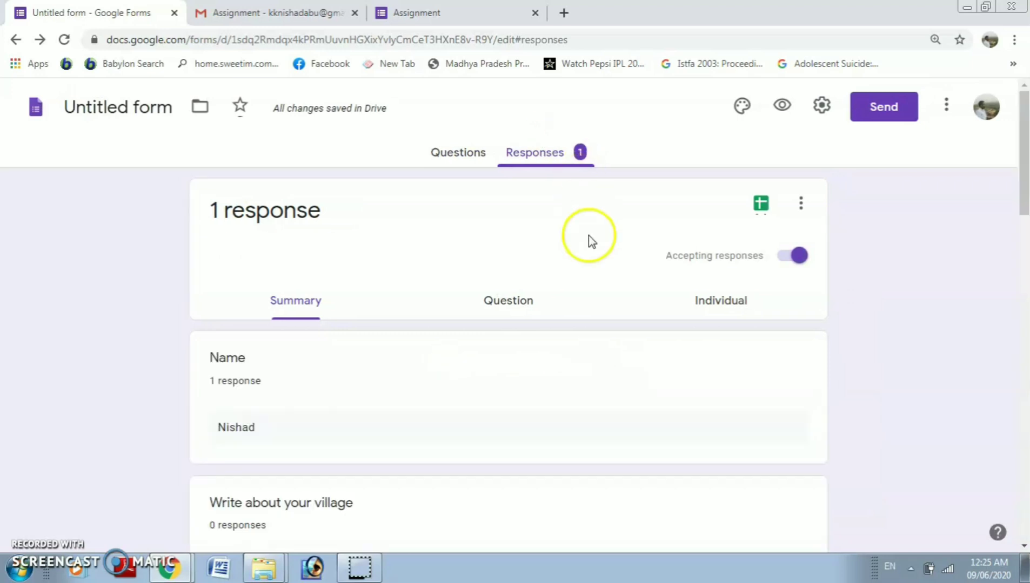
pyautogui.scroll(-3, 238, 409)
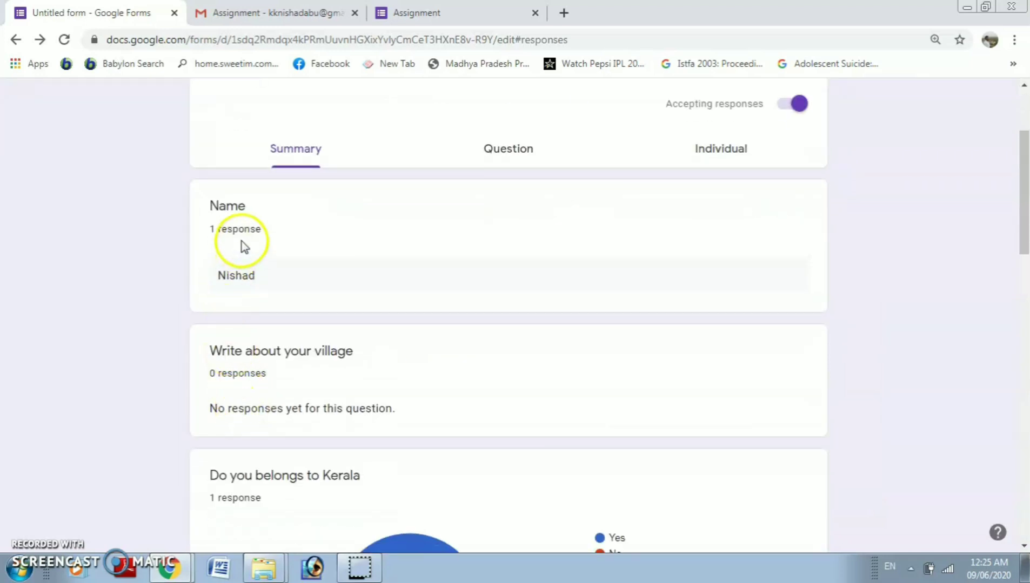
pyautogui.scroll(-4, 247, 282)
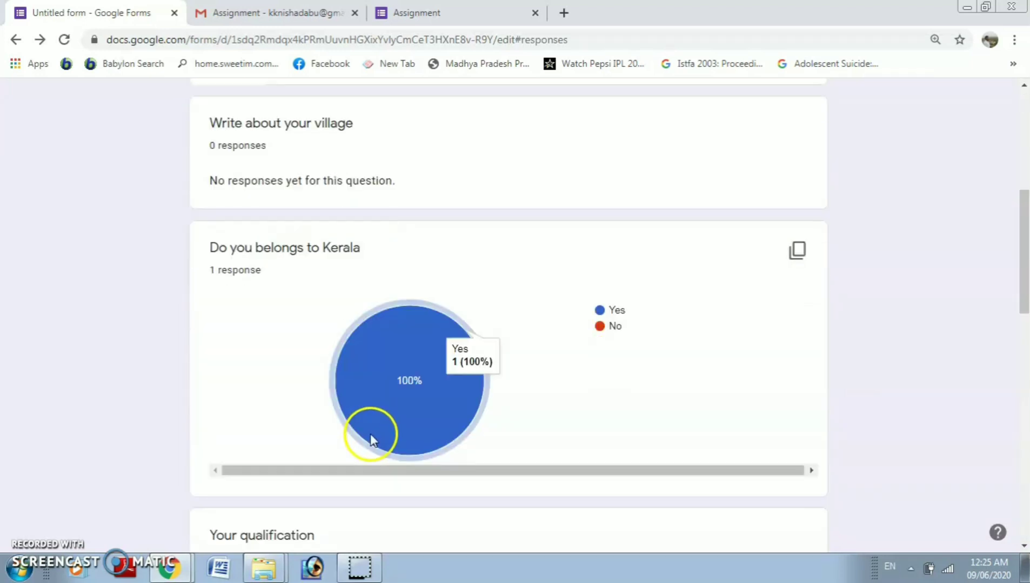
pyautogui.scroll(-7, 282, 448)
pyautogui.scroll(5, 283, 437)
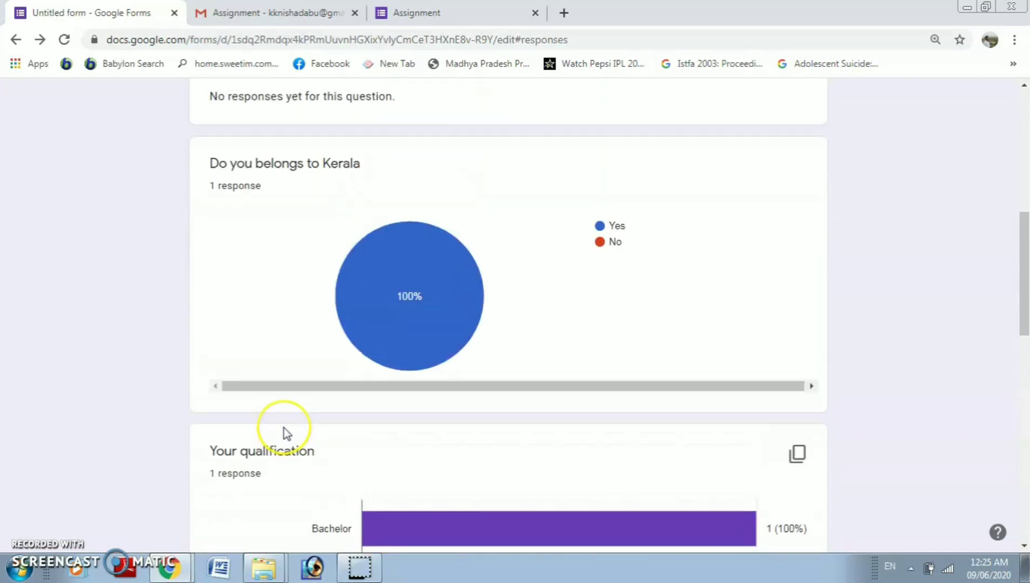
pyautogui.scroll(10, 284, 429)
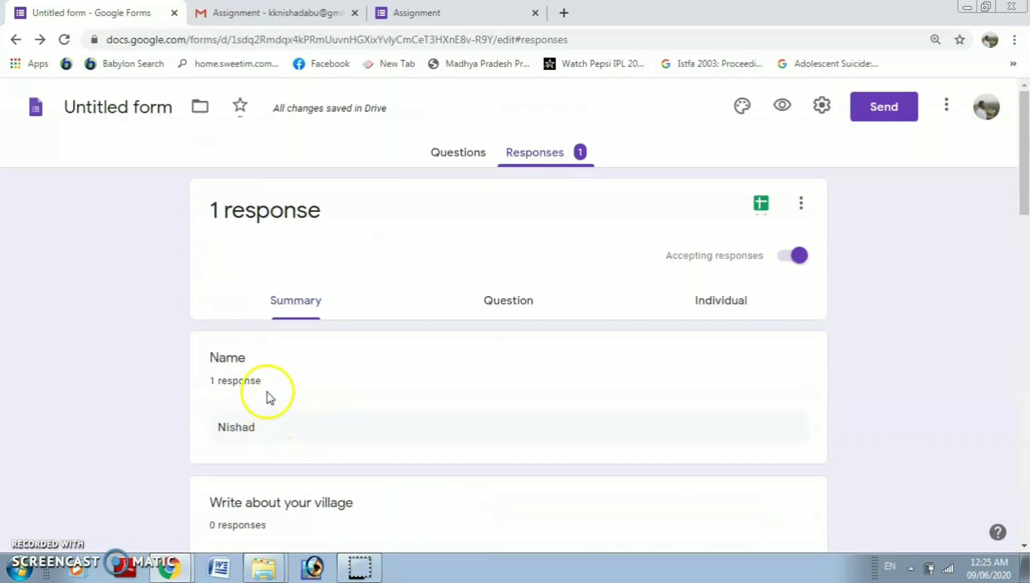